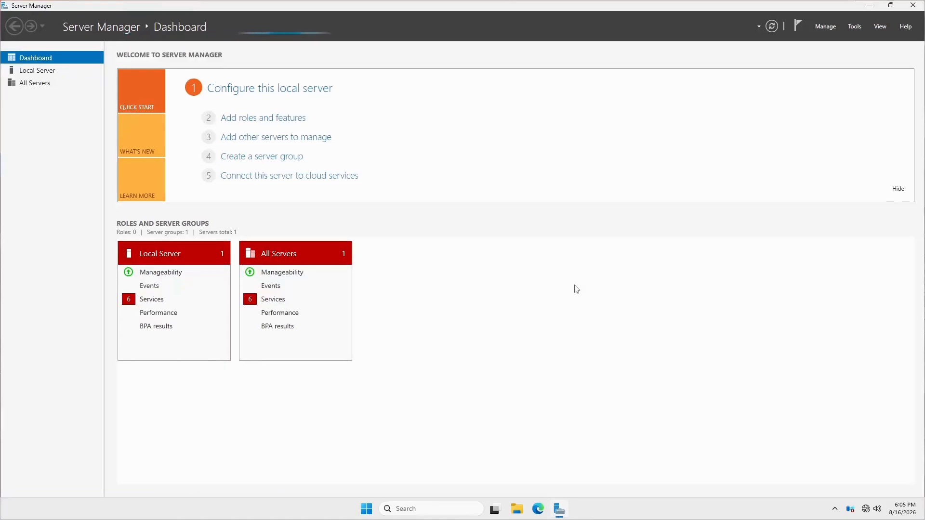
- Drop down the Tools menu in Server Manager's menu bar
left_click(854, 28)
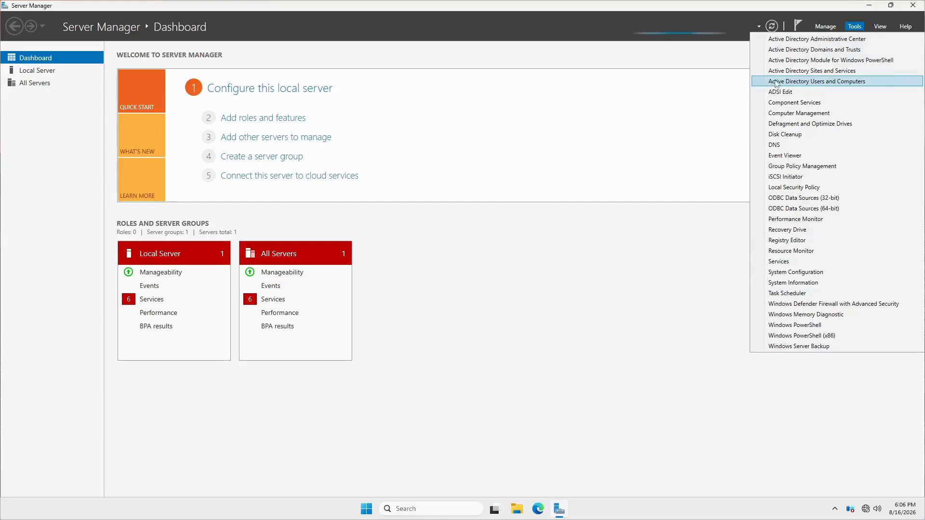
- Launch Active Directory Users and Computers maximized and select MYPC-01 in jdtechacademy.com's Computers container
left_click(824, 82)
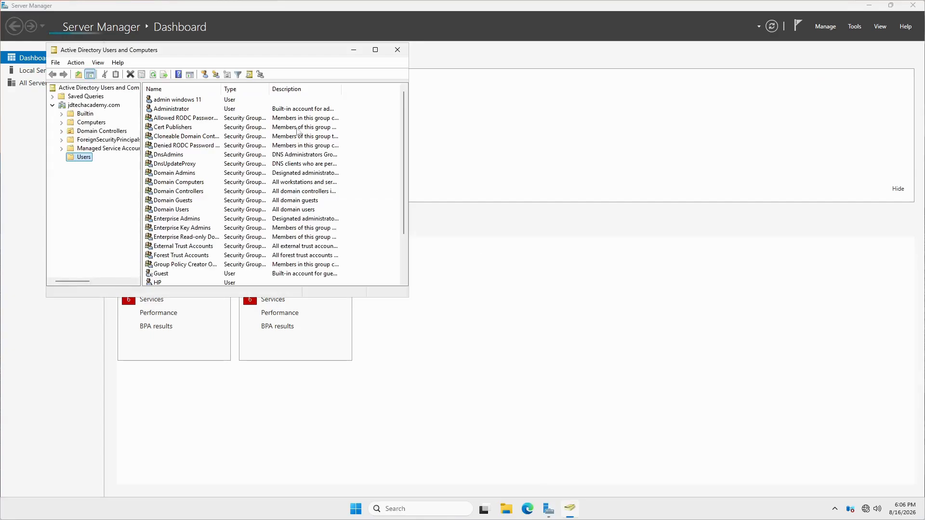
left_click(376, 53)
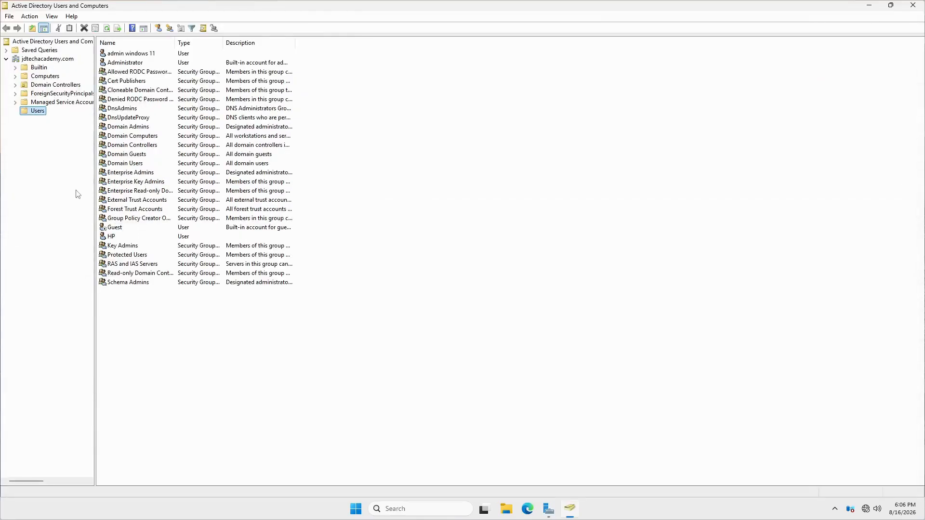
left_click(48, 60)
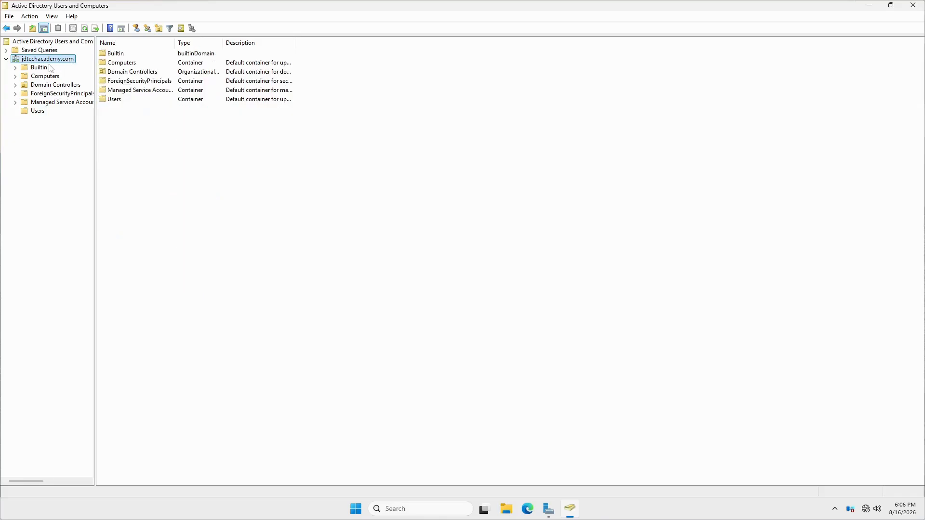
left_click(40, 78)
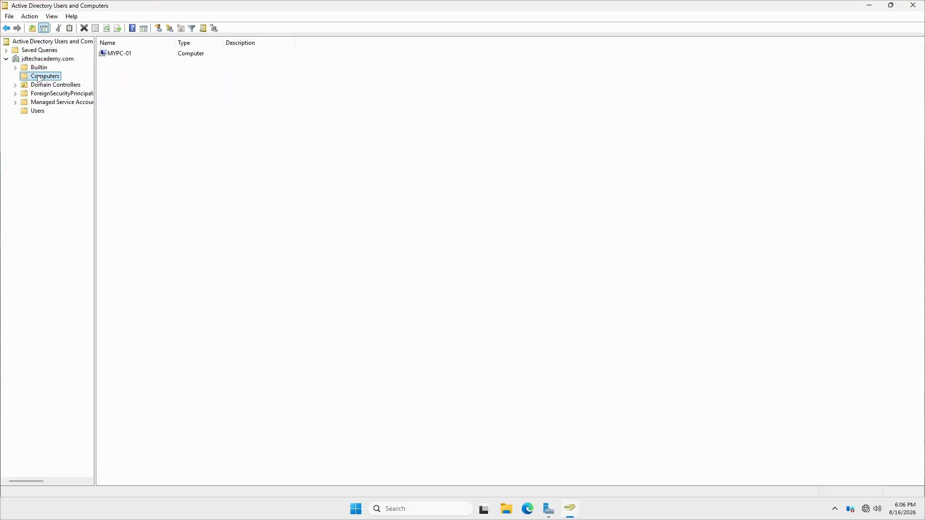
left_click(124, 55)
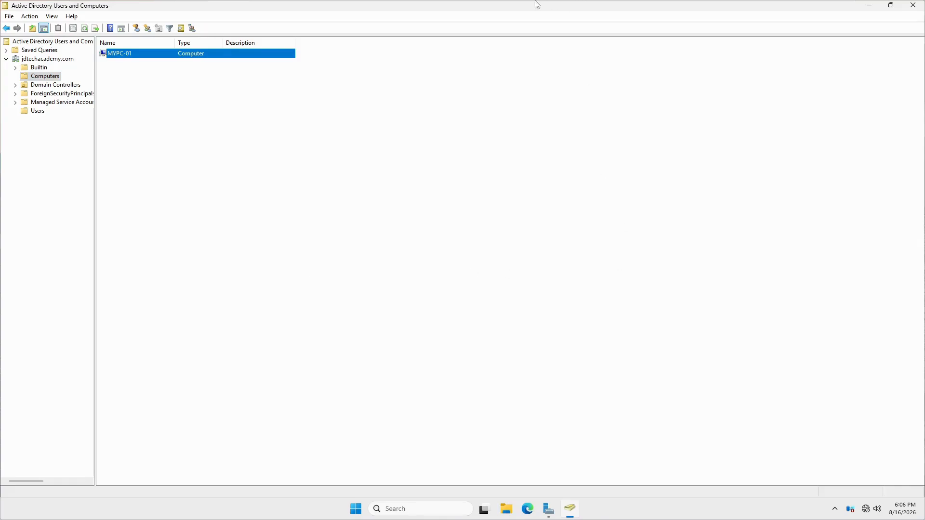
mouse_move(536, 2)
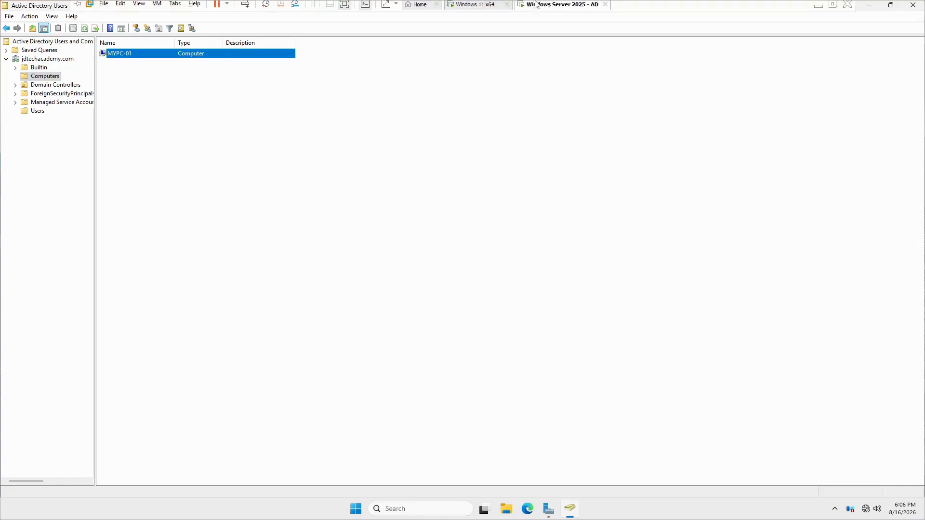
left_click(476, 7)
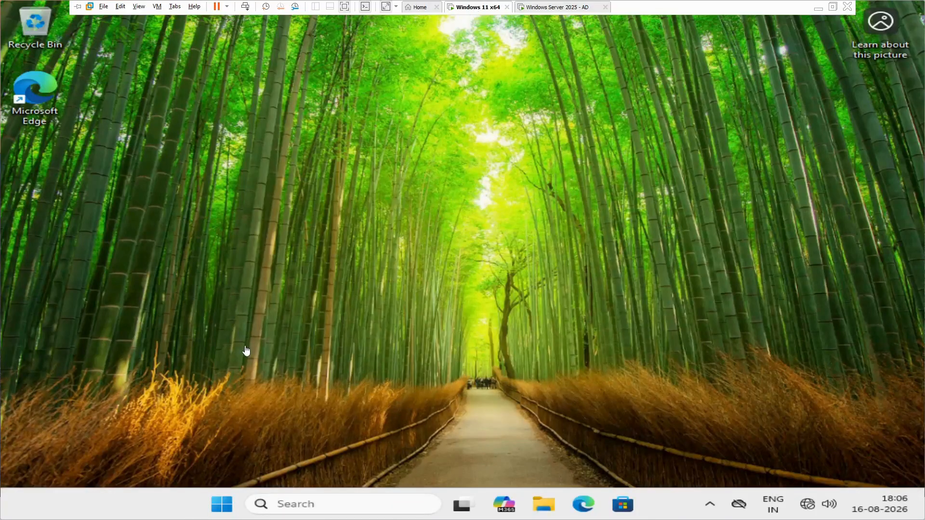
left_click(221, 505)
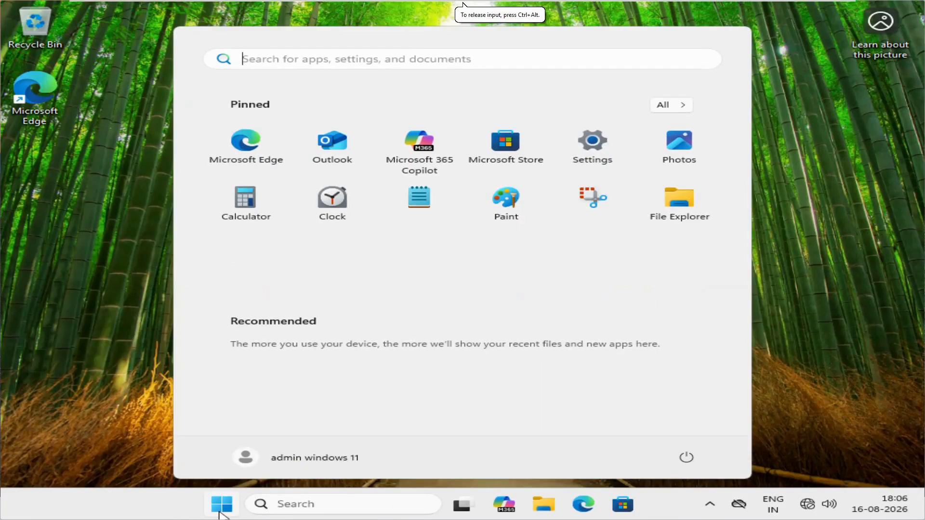
left_click(219, 512)
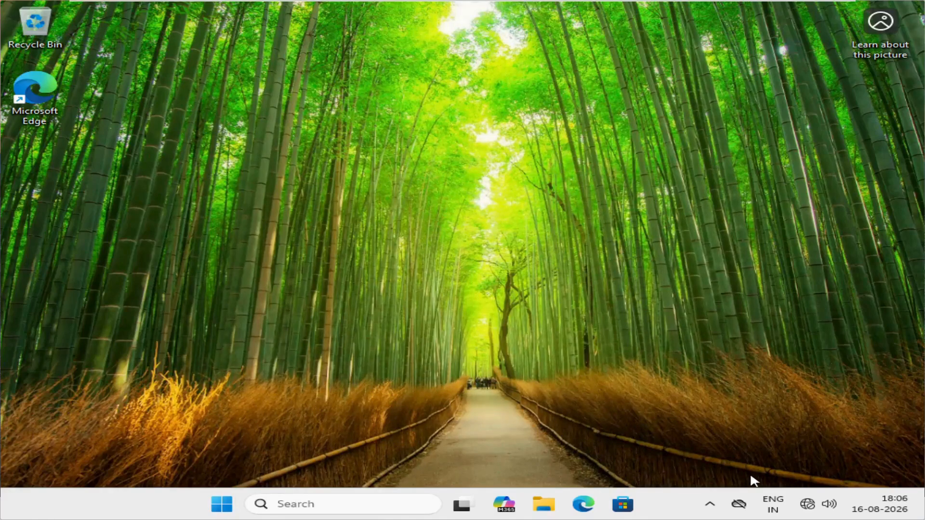
mouse_move(813, 508)
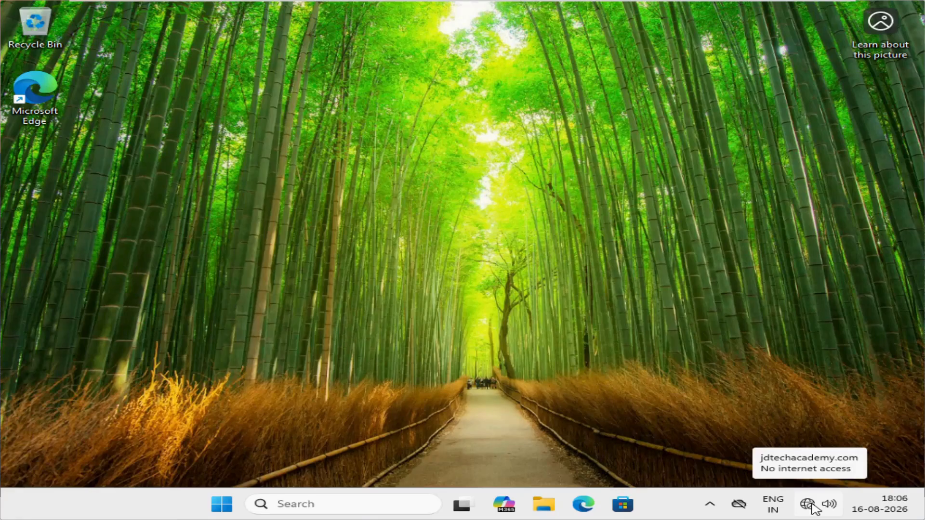
mouse_move(360, 3)
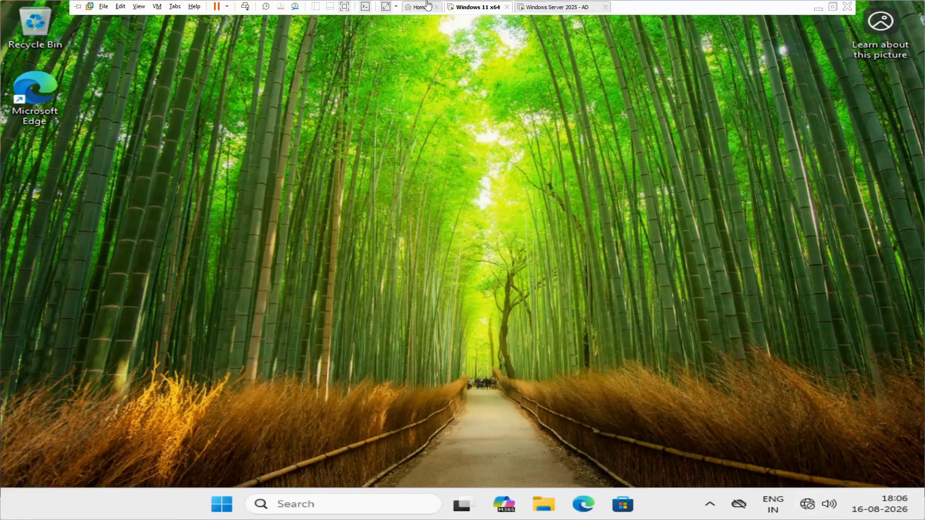
left_click(530, 7)
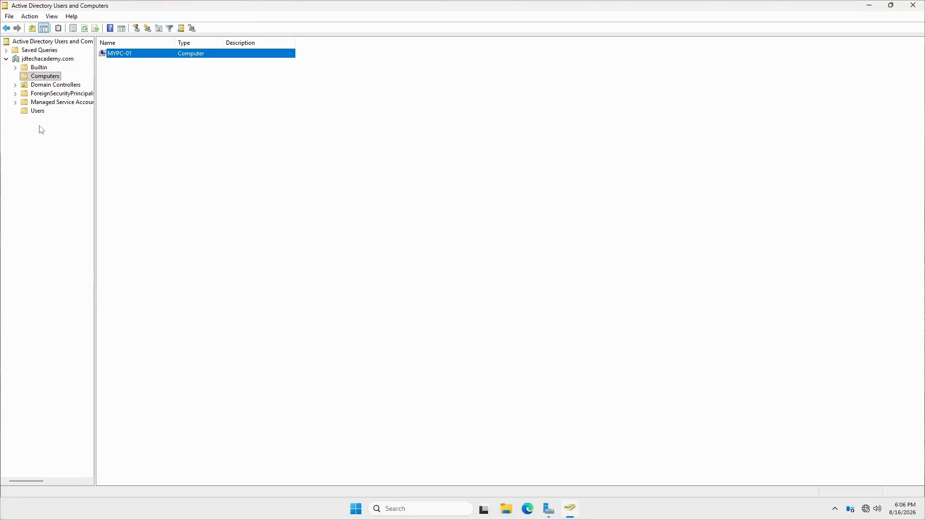
- Start a New Object - User in the Users container and centre the form on screen
left_click(37, 113)
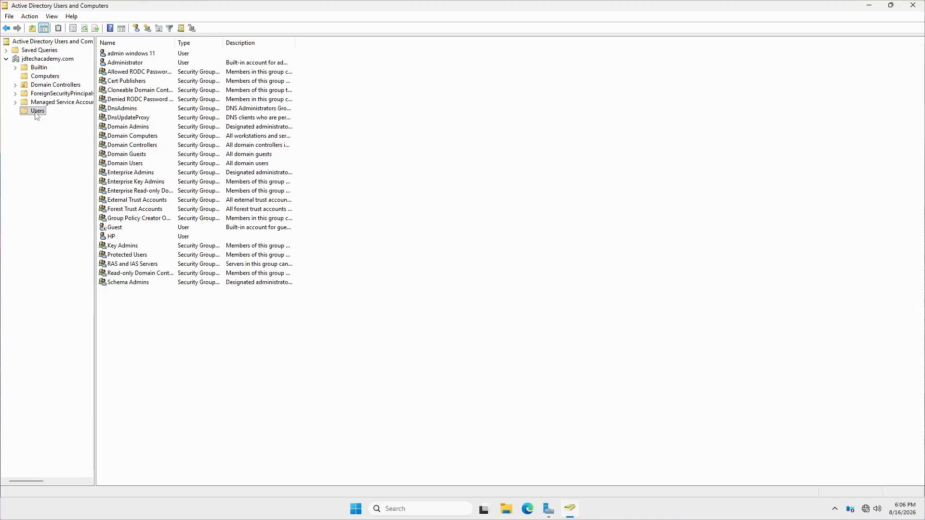
right_click(36, 113)
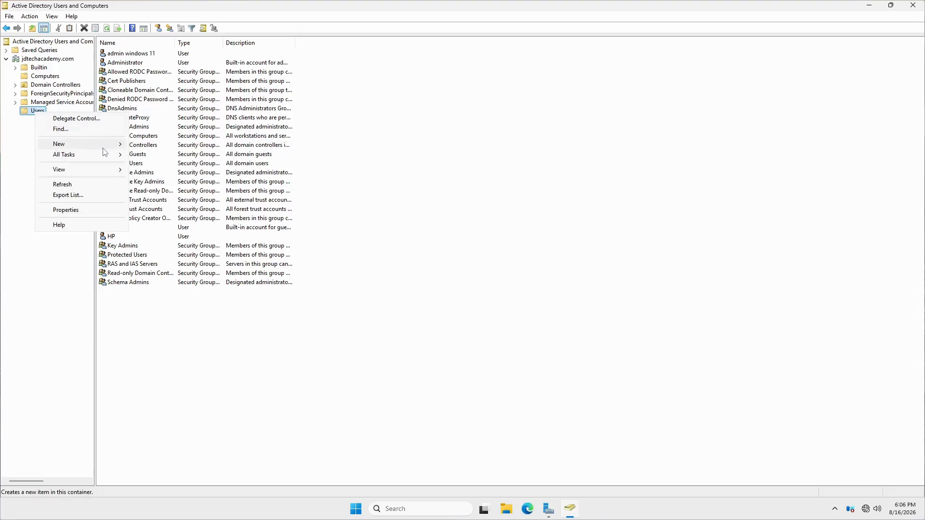
mouse_move(104, 149)
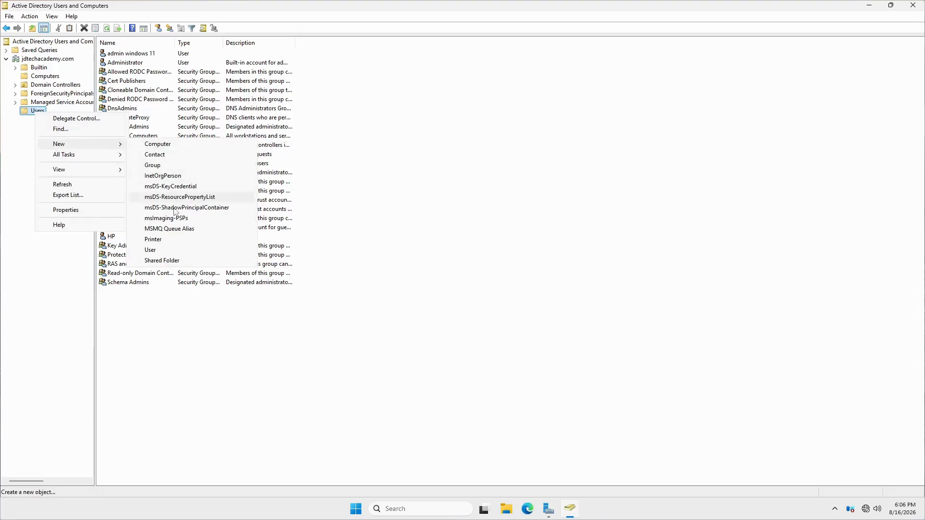
left_click(157, 254)
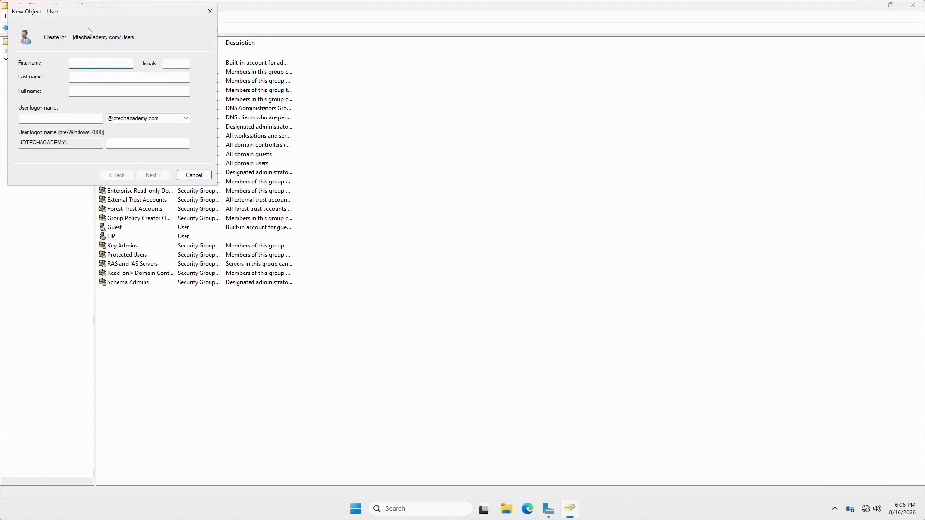
left_click_drag(80, 15, 433, 145)
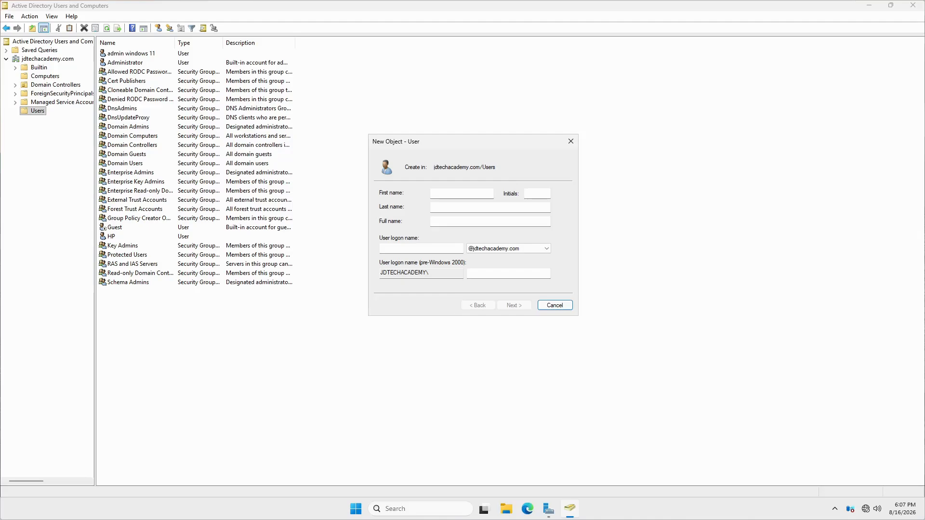
- Name the user Server Administrator with logon name sa1 and continue to the password page
left_click(460, 193)
type("Server")
key("Tab")
key("Tab")
type("A")
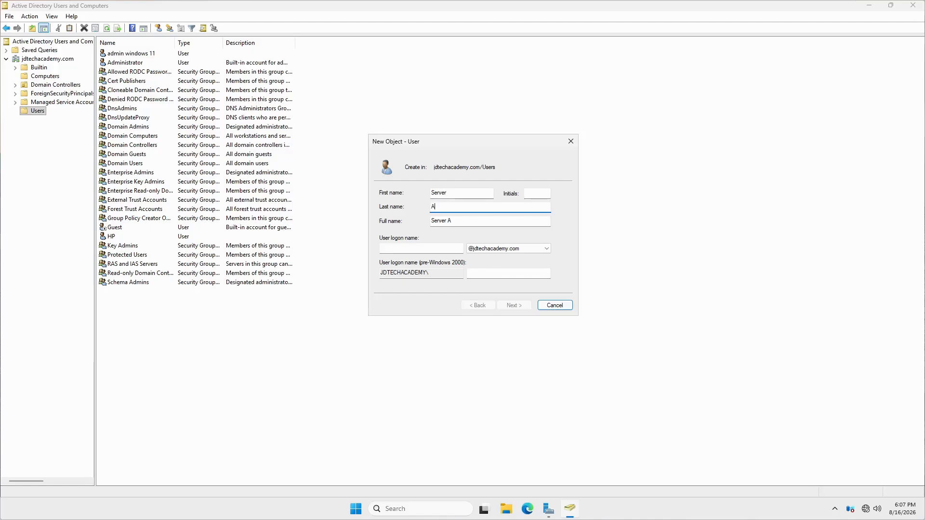
type("dministrator")
key("Tab")
key("ctrl+a")
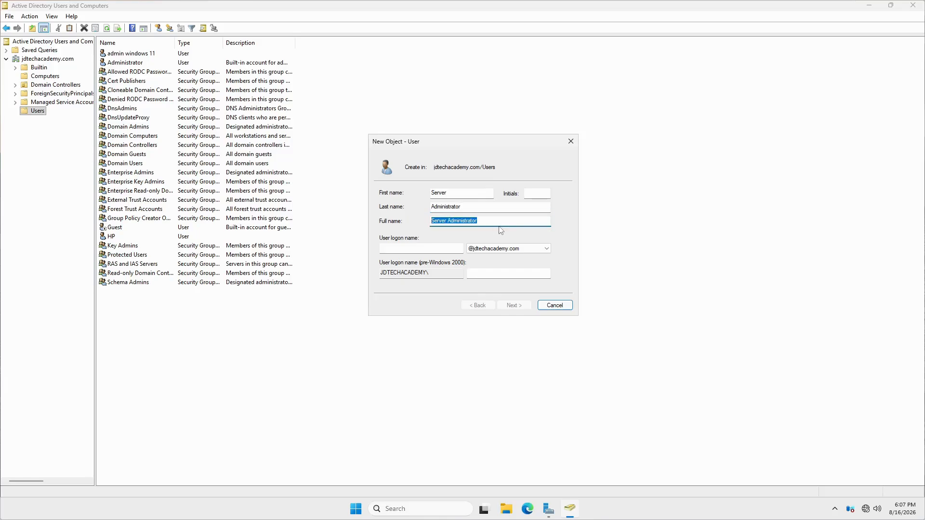
key("Tab")
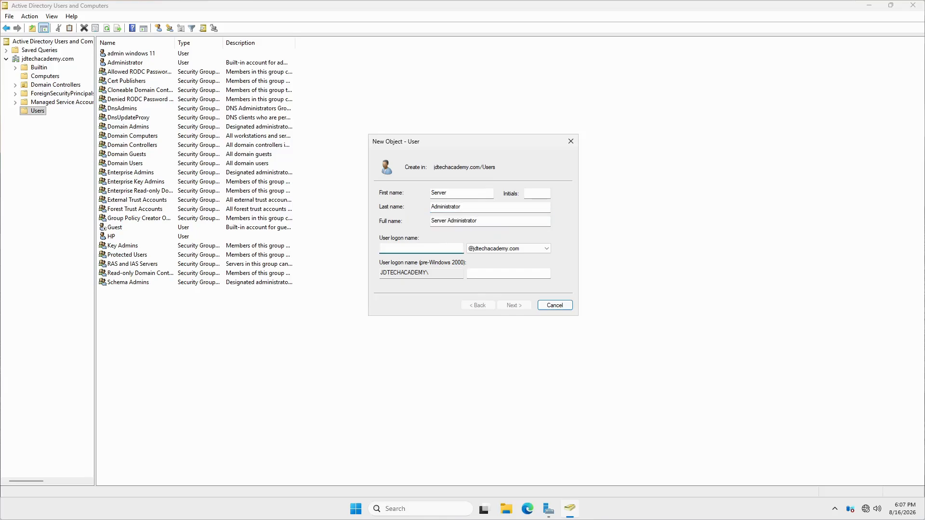
type("sa1")
key("shift+Tab")
key("End")
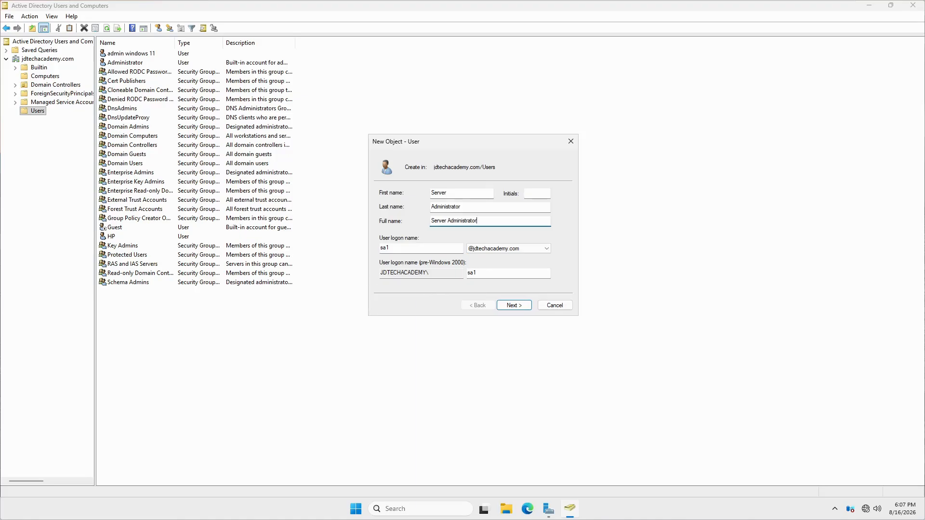
left_click(508, 304)
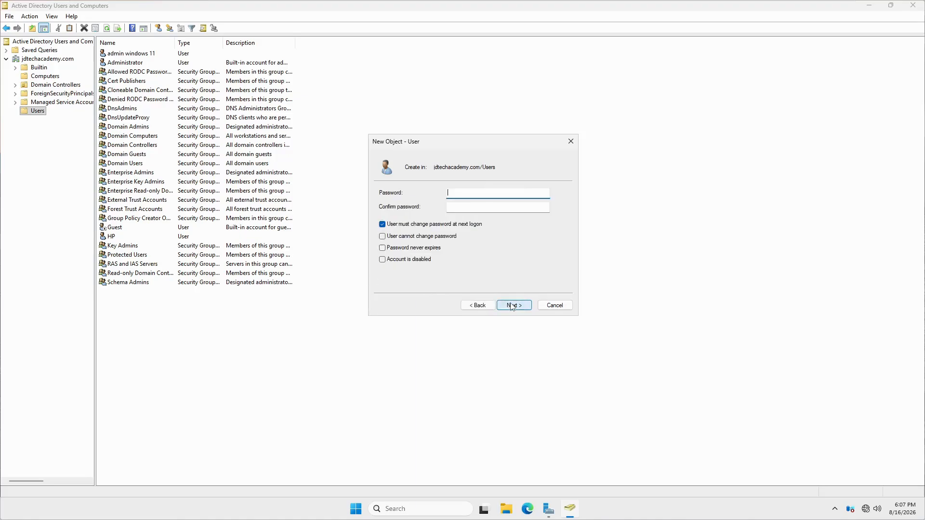
- Uncheck 'User must change password at next logon' and enter the account password in both fields
left_click(409, 225)
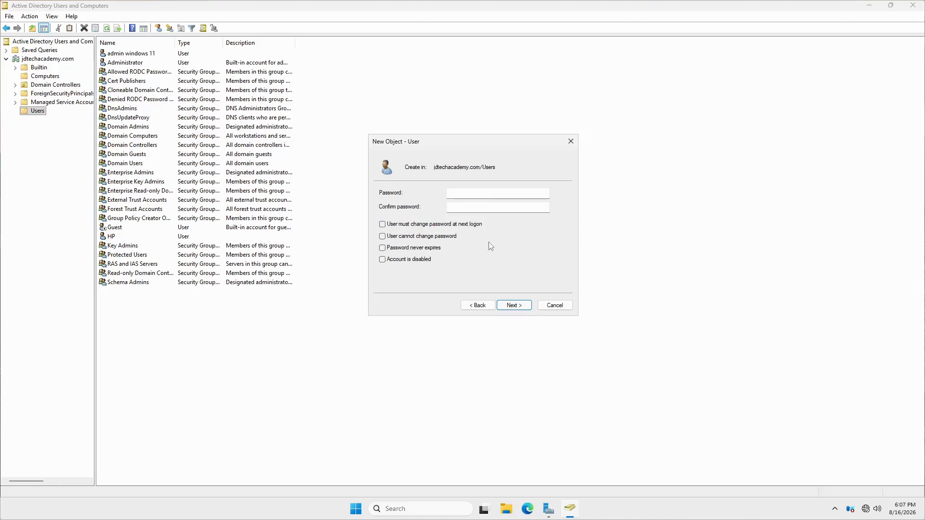
left_click(464, 193)
key("Tab")
key("shift+Tab")
type("•••••••••••••")
key("Tab")
type("•••••••")
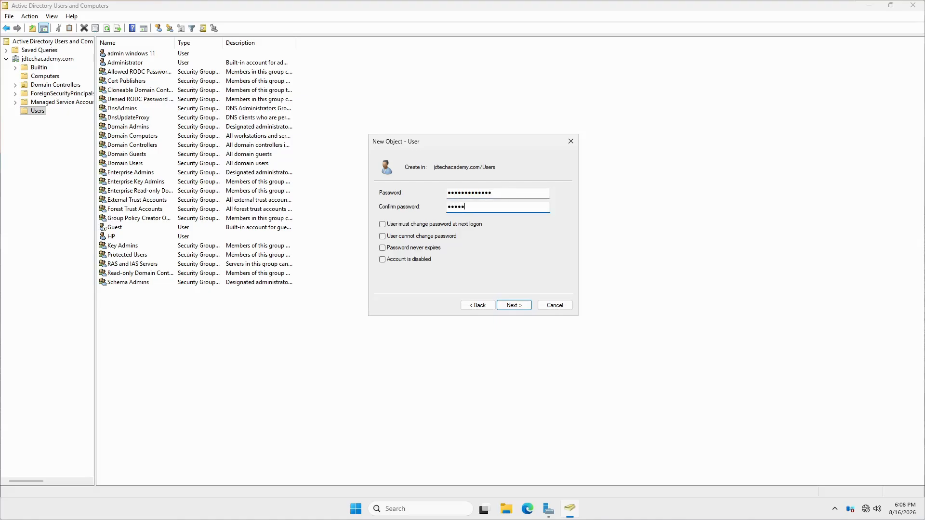
type("••••••")
left_click(382, 225)
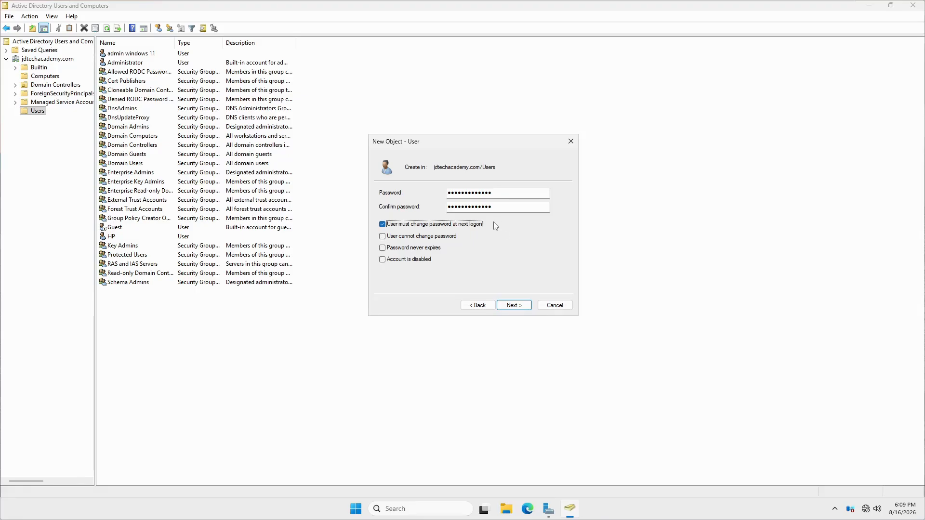
left_click(383, 225)
left_click(512, 307)
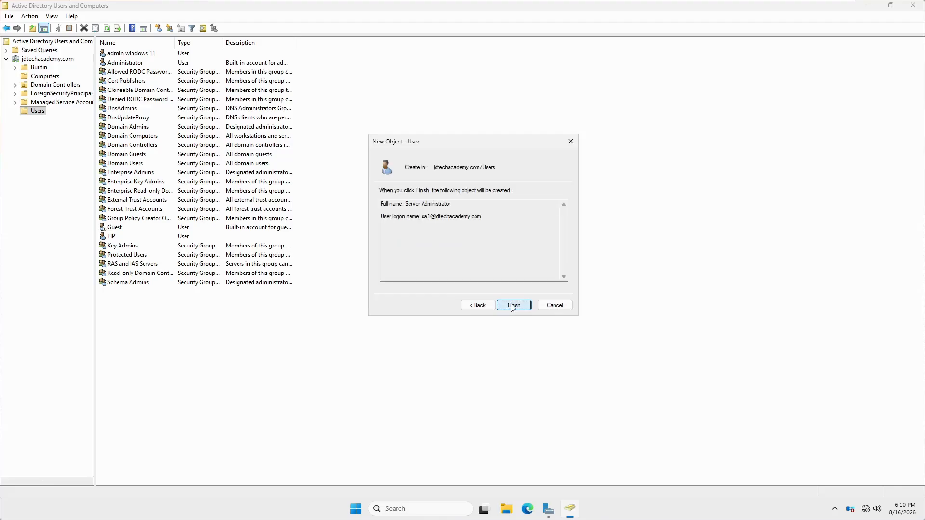
- Finish the wizard to create the Server Administrator account in Users
left_click(513, 307)
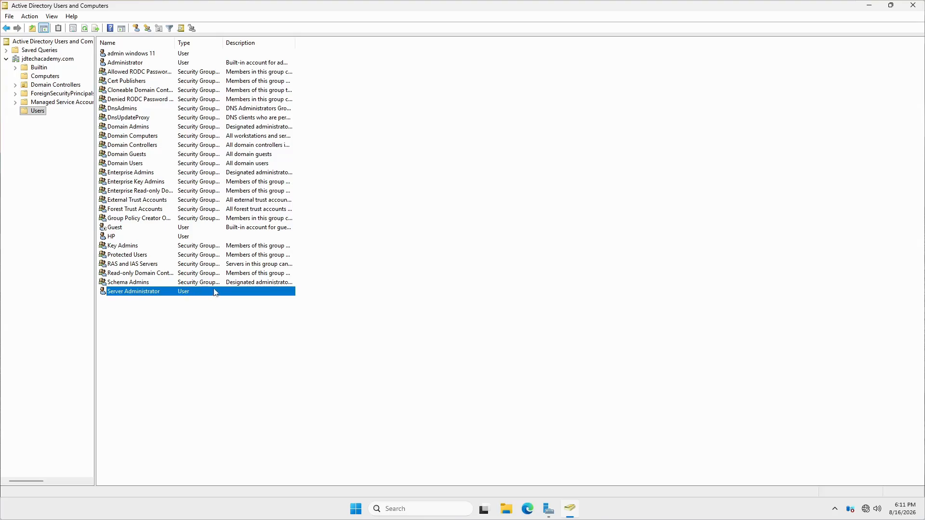
- Open Server Administrator's Properties and review the First name, Last name, Display name and Description fields
right_click(135, 295)
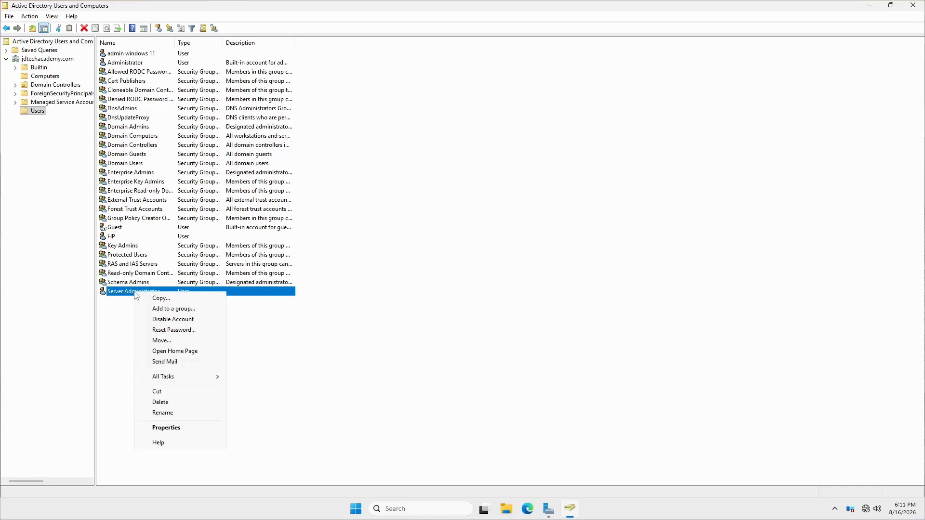
left_click(168, 428)
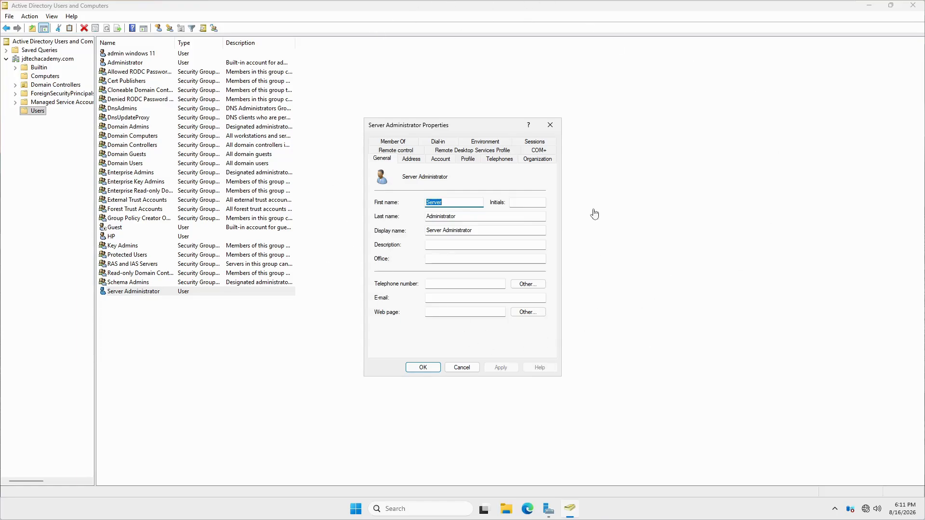
left_click(453, 203)
left_click(462, 217)
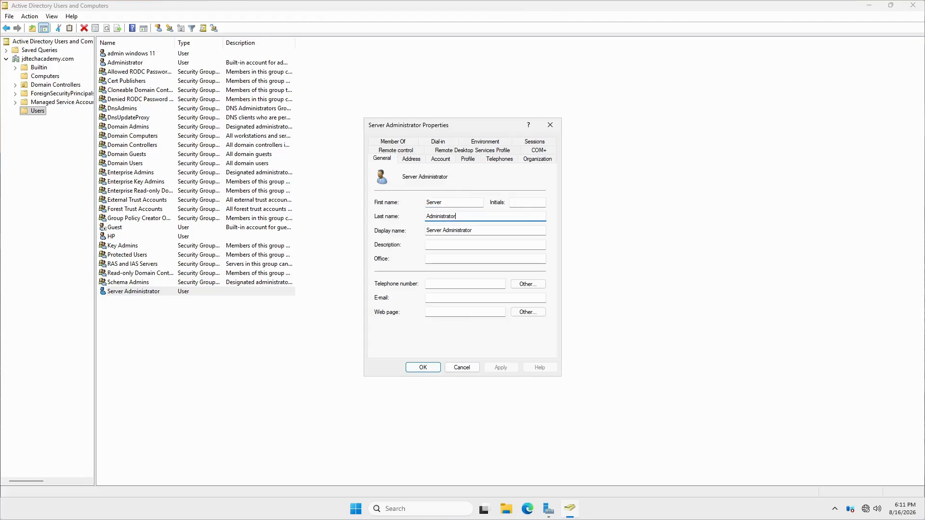
left_click(487, 230)
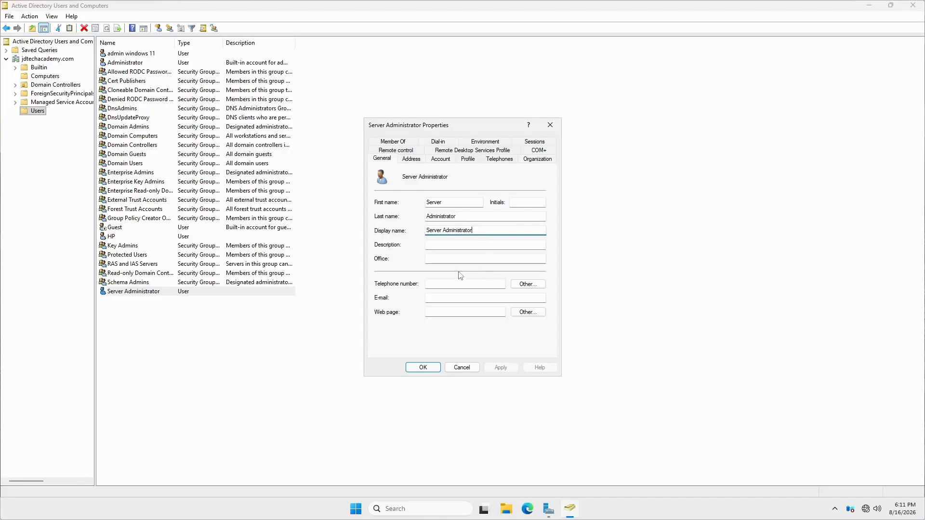
left_click(482, 244)
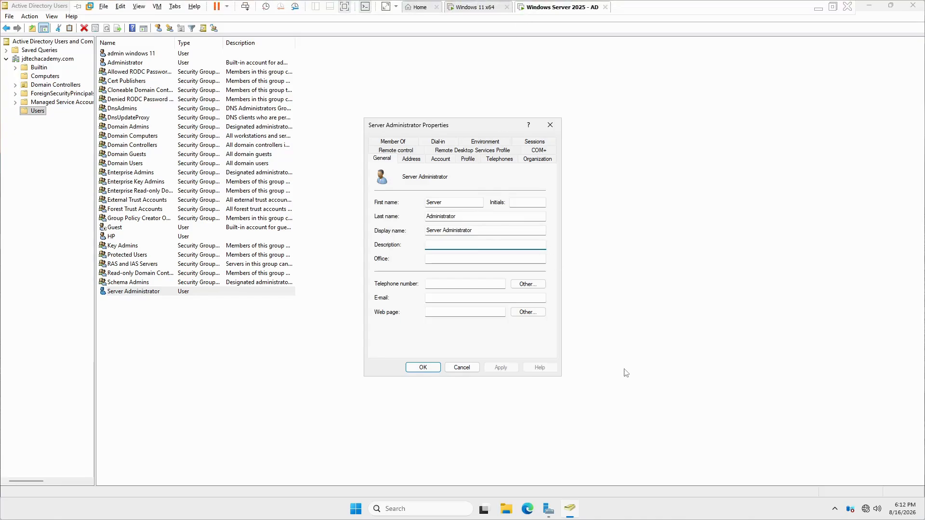
left_click(833, 7)
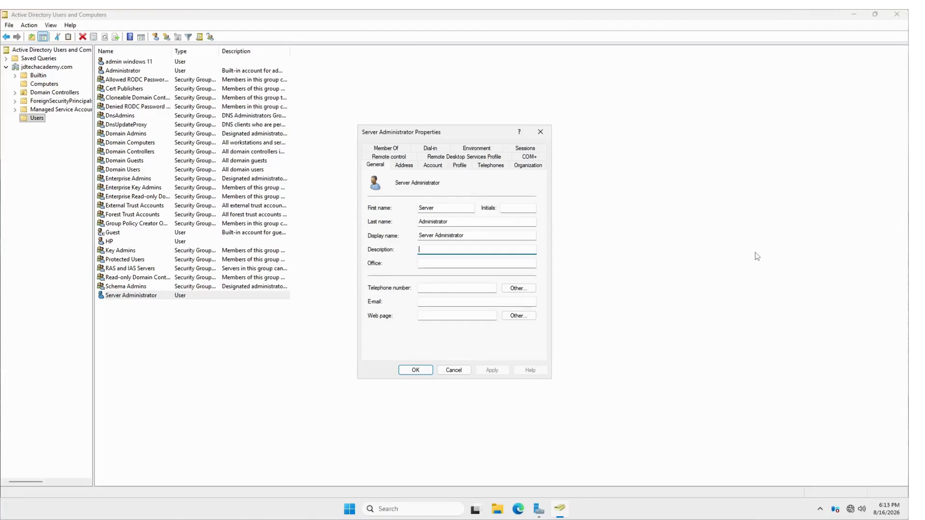
mouse_move(665, 13)
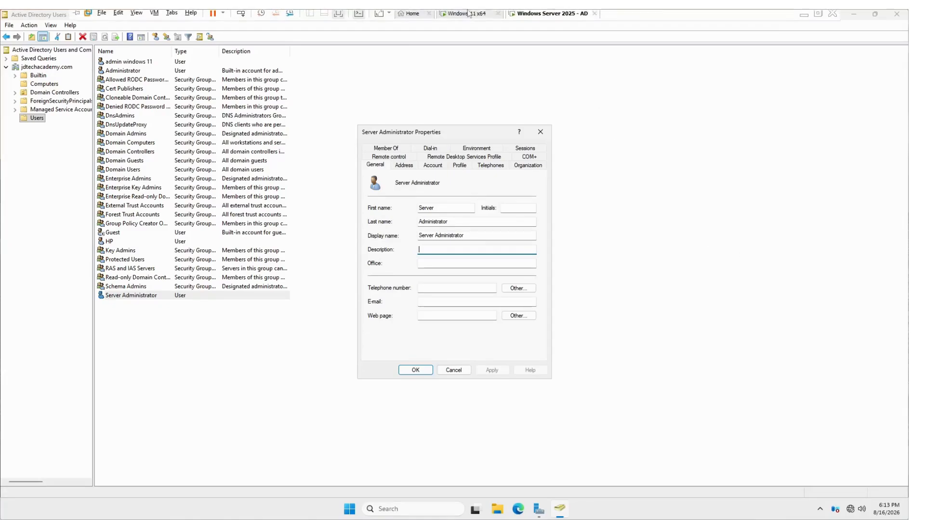
left_click(818, 16)
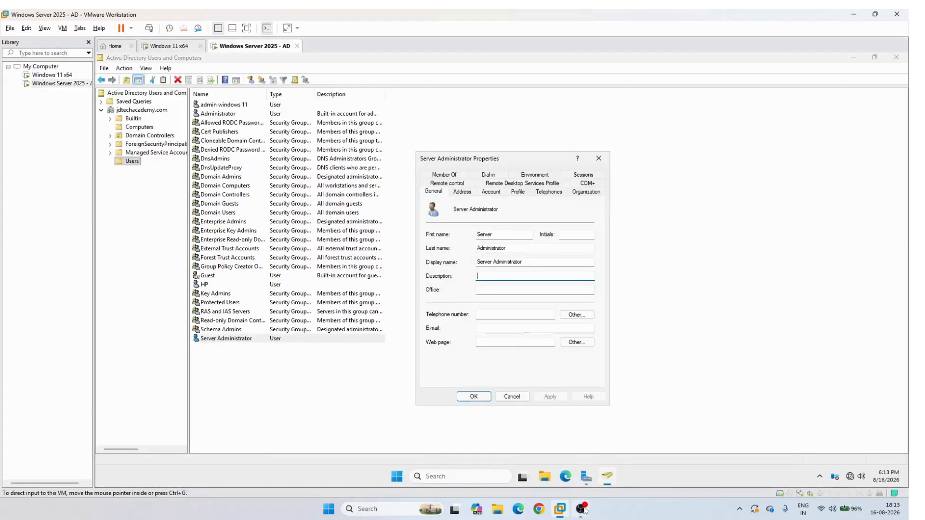
left_click(583, 509)
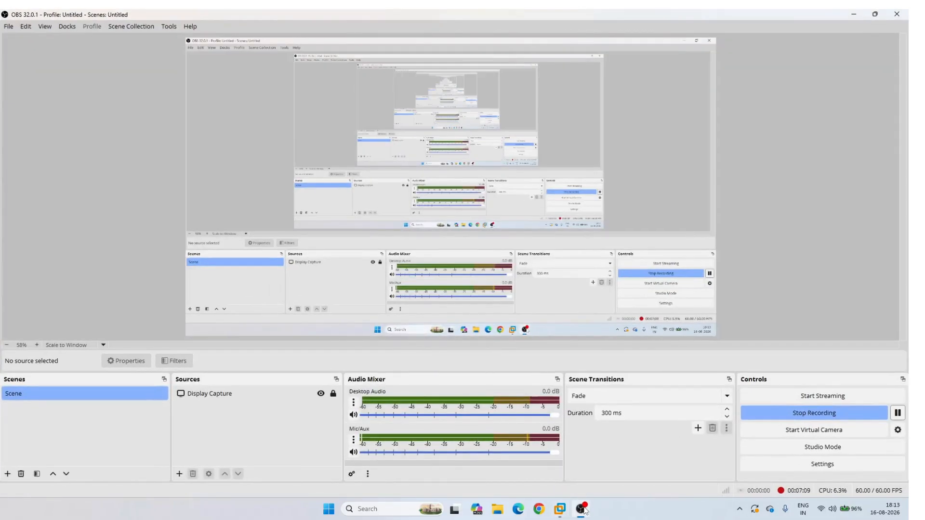
left_click(583, 509)
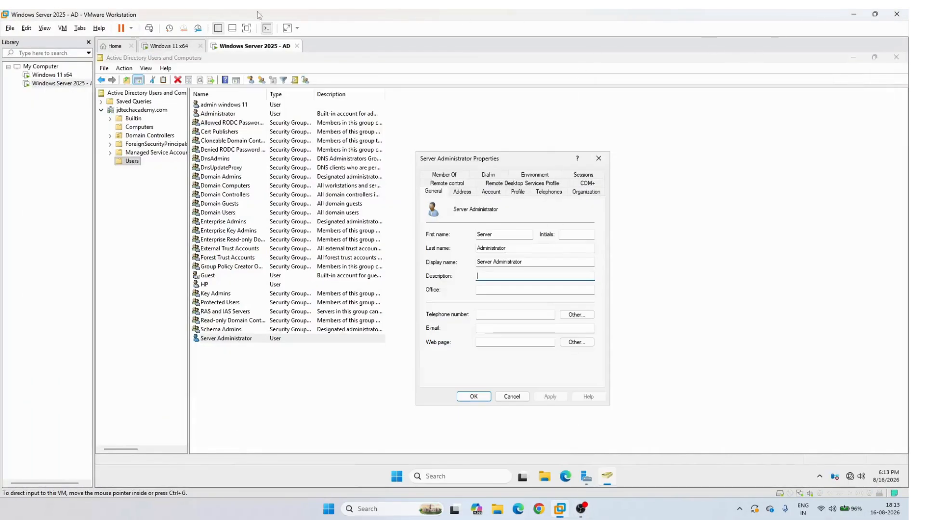
left_click(247, 28)
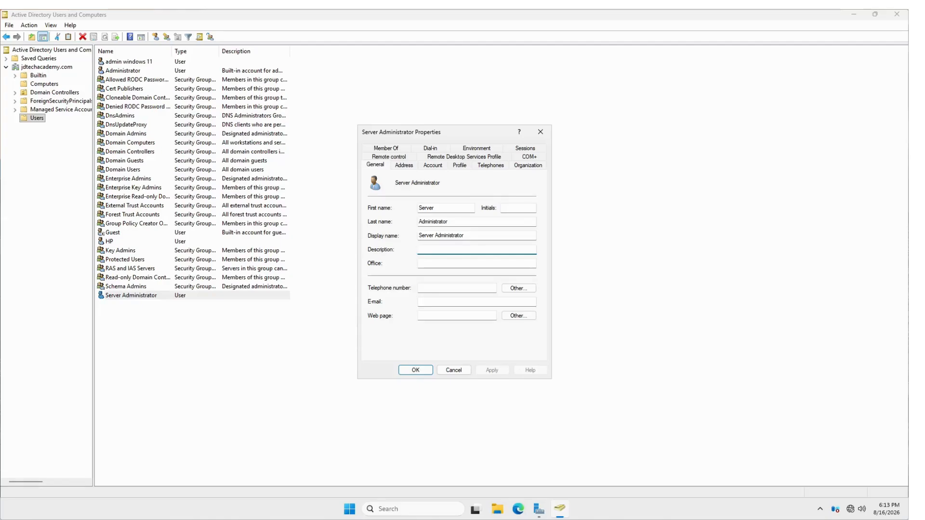
- Type then erase the Description 'This is used for managing servers' and check the other General fields
type("This is used")
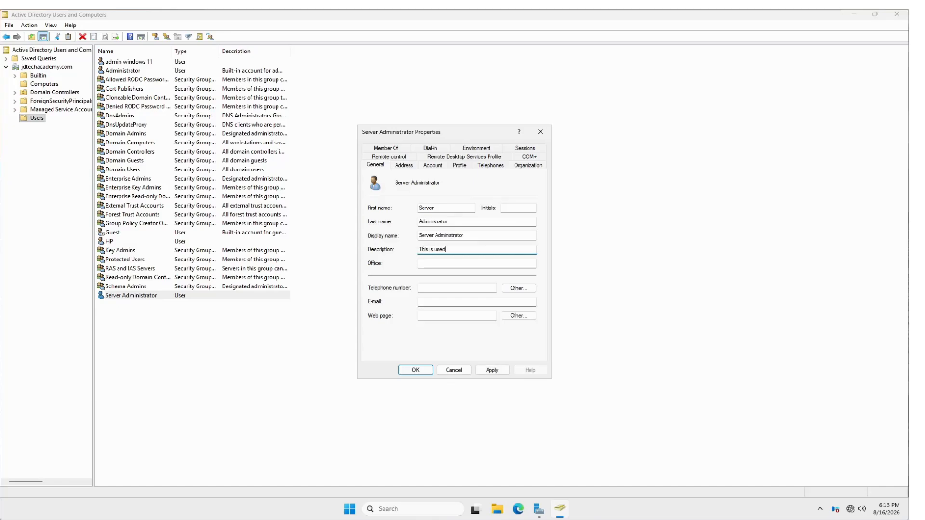
type(" for managing servers")
key("BackSpace")
key("BackSpace")
key("BackSpace")
key("BackSpace")
key("BackSpace")
key("BackSpace")
key("BackSpace")
key("BackSpace")
key("BackSpace")
key("BackSpace")
key("BackSpace")
key("BackSpace")
key("BackSpace")
key("BackSpace")
key("BackSpace")
key("BackSpace")
key("BackSpace")
key("BackSpace")
key("BackSpace")
key("BackSpace")
key("BackSpace")
key("Tab")
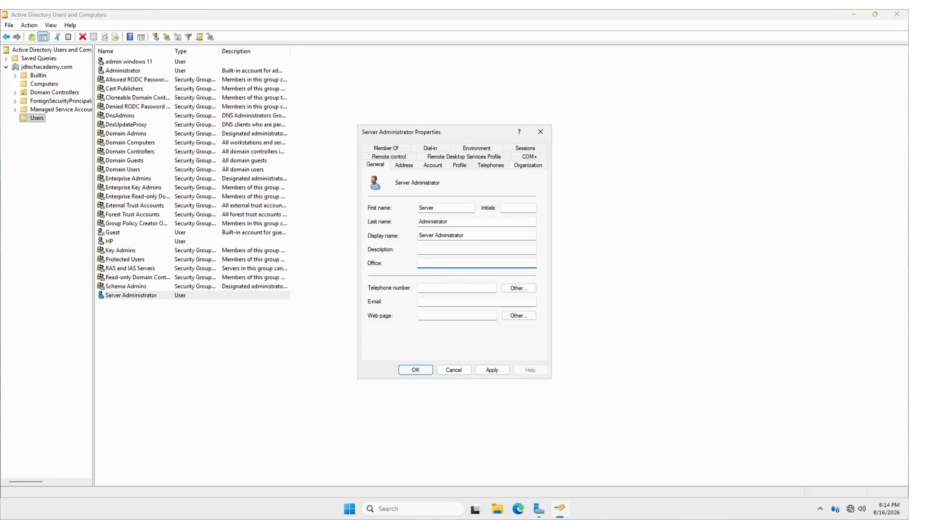
left_click(444, 289)
left_click(448, 301)
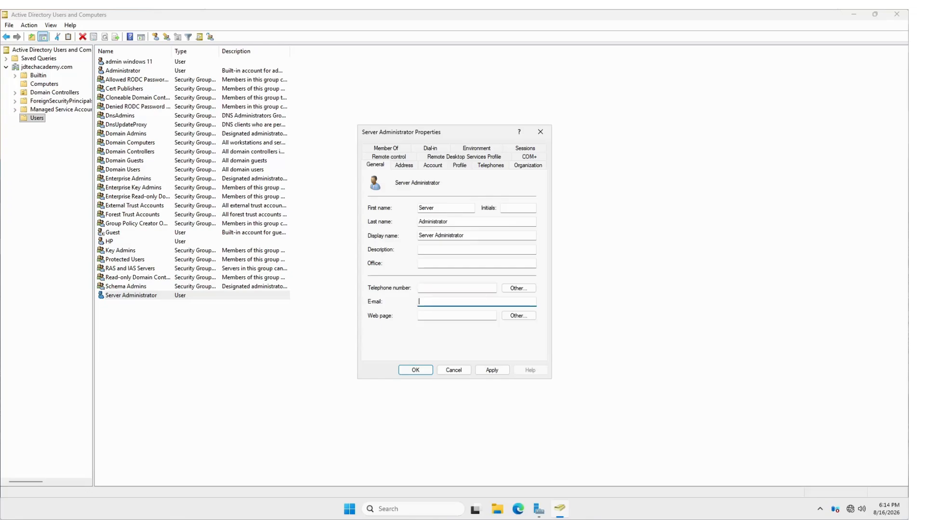
left_click(454, 315)
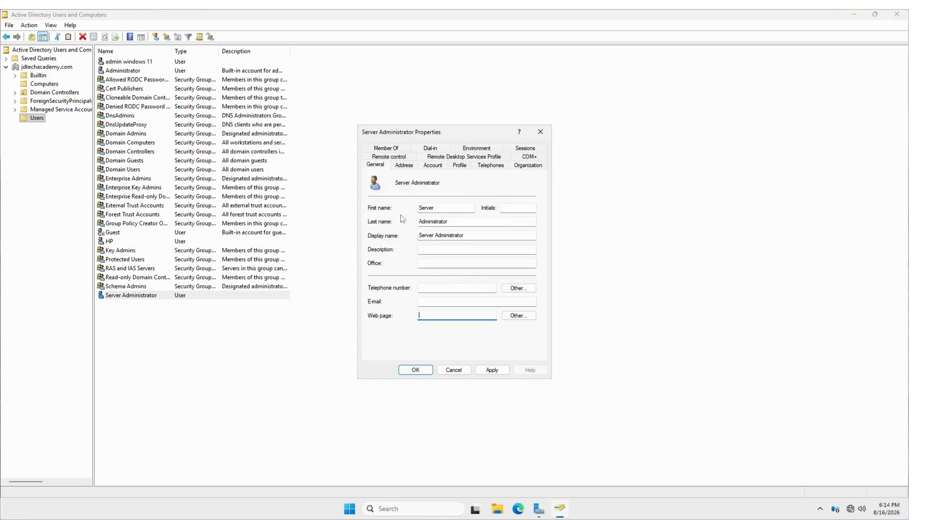
- Review the empty Street, P.O. Box and postal code fields on the Address tab
left_click(404, 165)
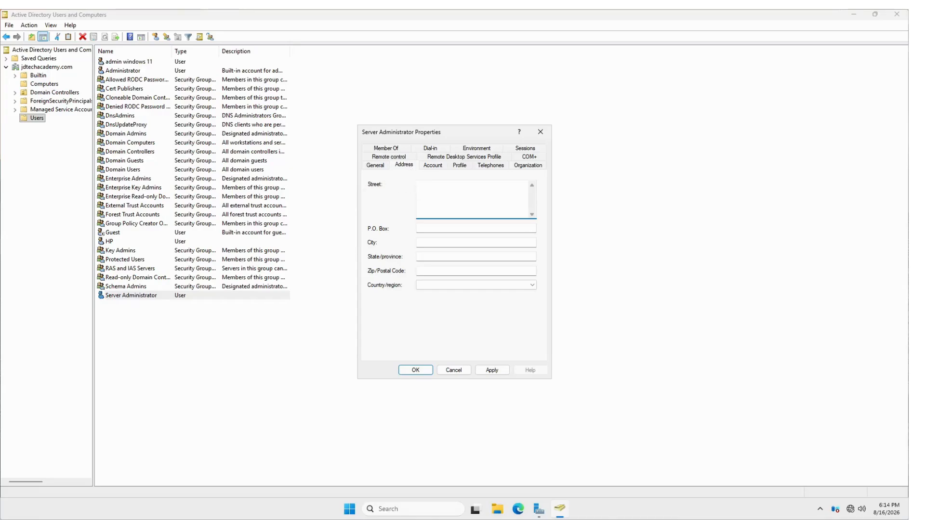
left_click(459, 271)
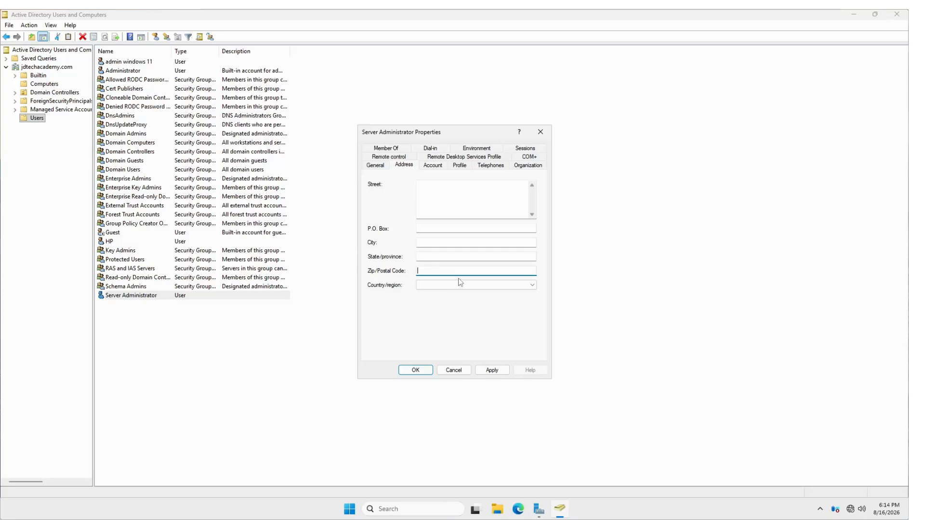
left_click(458, 229)
key("Tab")
key("Tab")
key("Tab")
left_click(444, 182)
- On the Account tab, toggle 'User must change password at next logon' on and back off
left_click(440, 166)
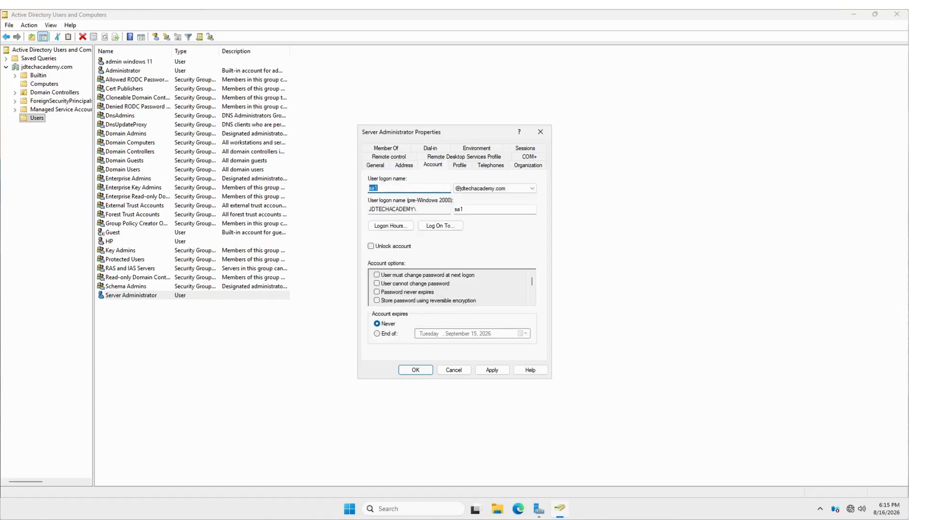
left_click(418, 188)
left_click_drag(379, 188, 368, 188)
left_click(374, 188)
left_click(377, 275)
left_click(376, 275)
- Scroll the Account options list to confirm every option, including Account is disabled, is unchecked
left_click(532, 302)
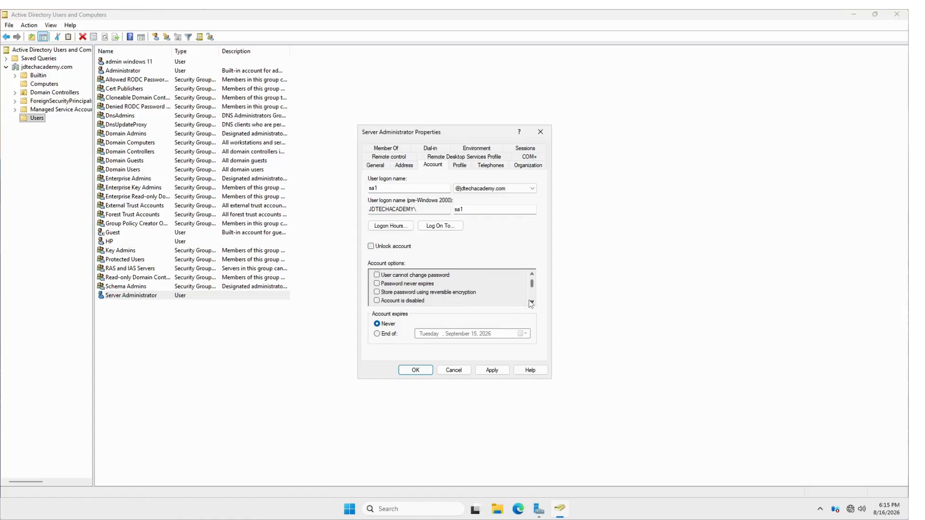
left_click(532, 303)
left_click(532, 302)
left_click(532, 302)
left_click(531, 302)
left_click(532, 302)
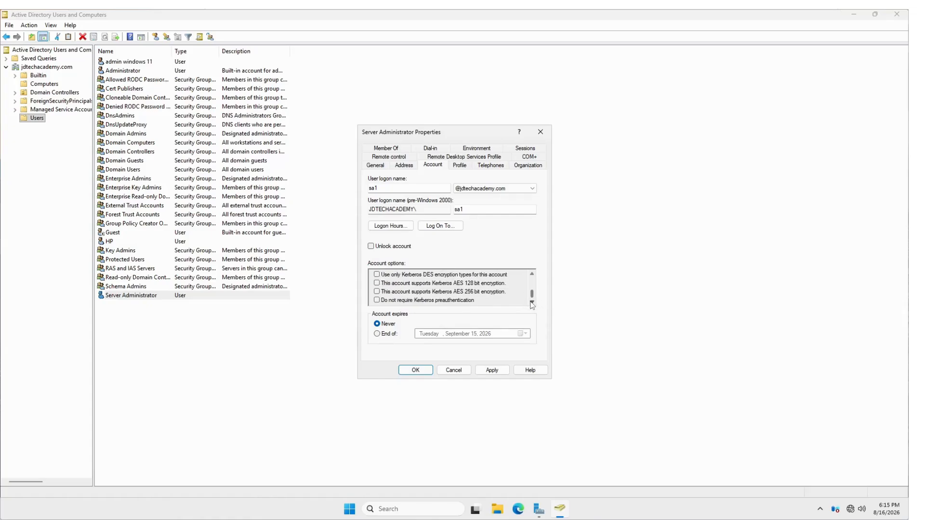
left_click(532, 274)
left_click(533, 275)
left_click(533, 275)
left_click(532, 274)
left_click(532, 275)
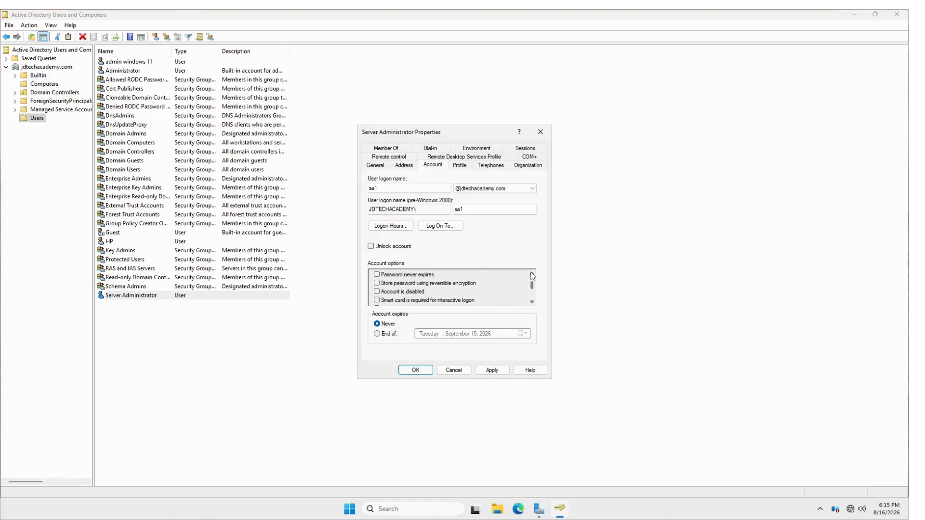
left_click(532, 275)
left_click(533, 275)
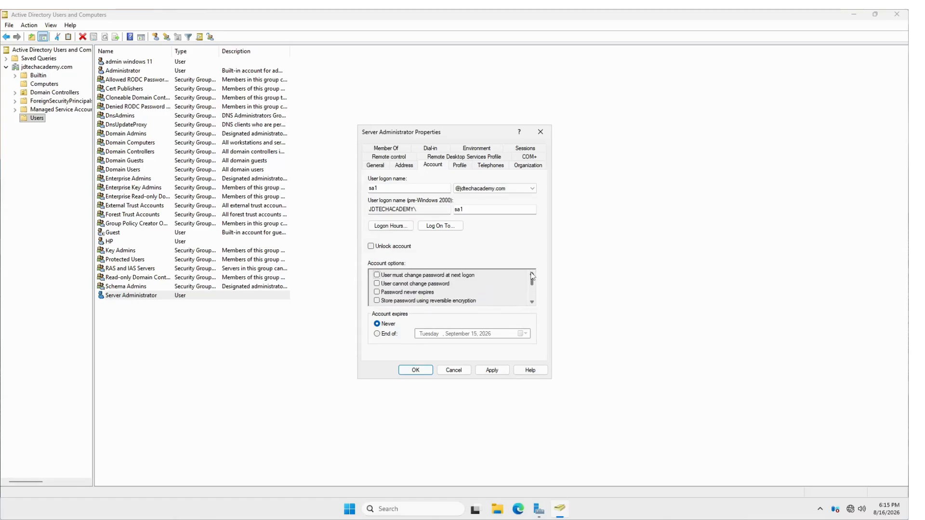
left_click(533, 303)
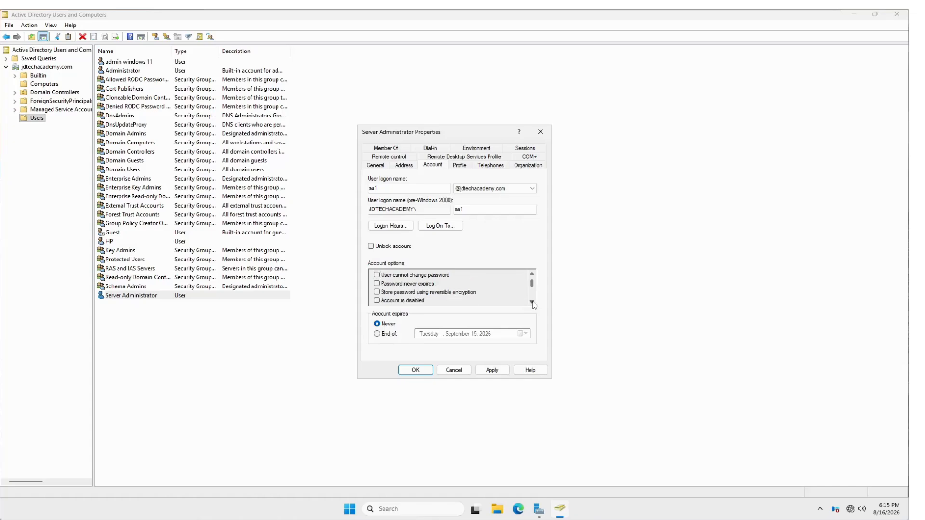
left_click(532, 302)
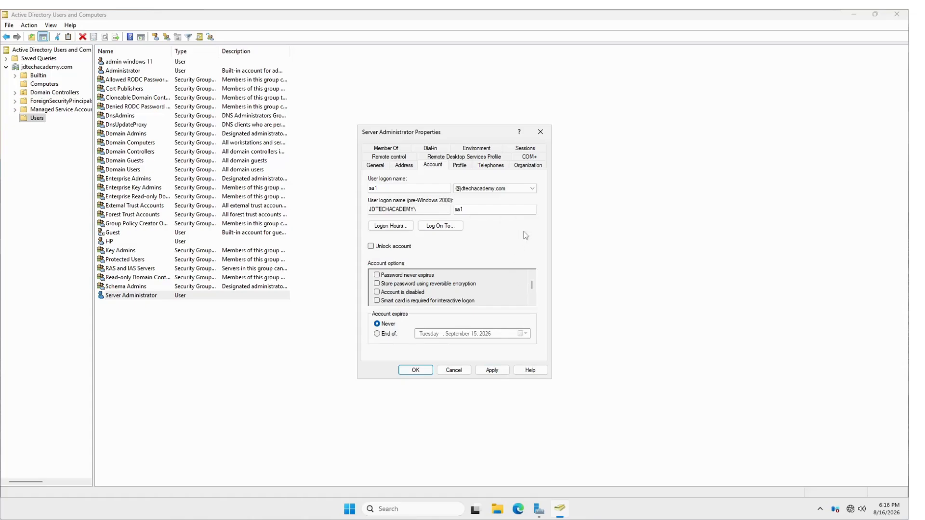
- Check the Profile page's logon script, profile path and local path fields, then view the Telephones page
left_click(460, 166)
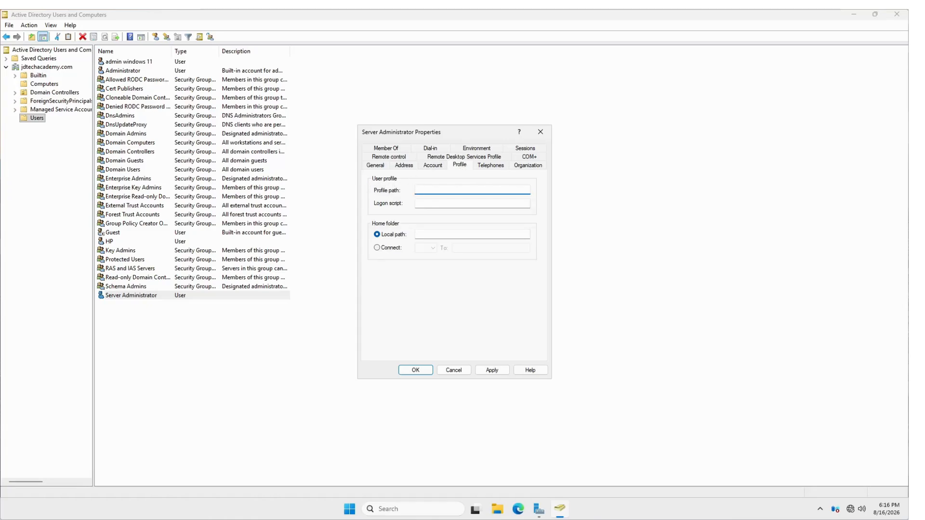
left_click(432, 205)
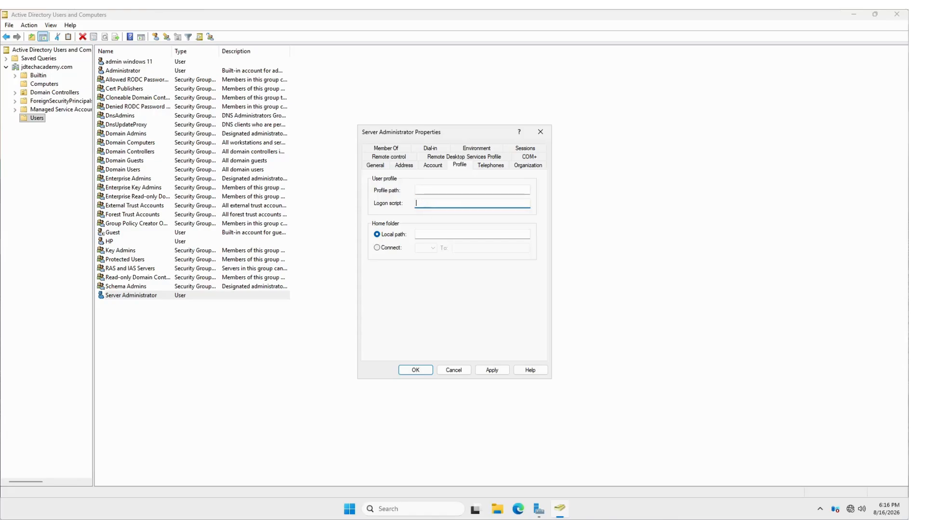
left_click(430, 190)
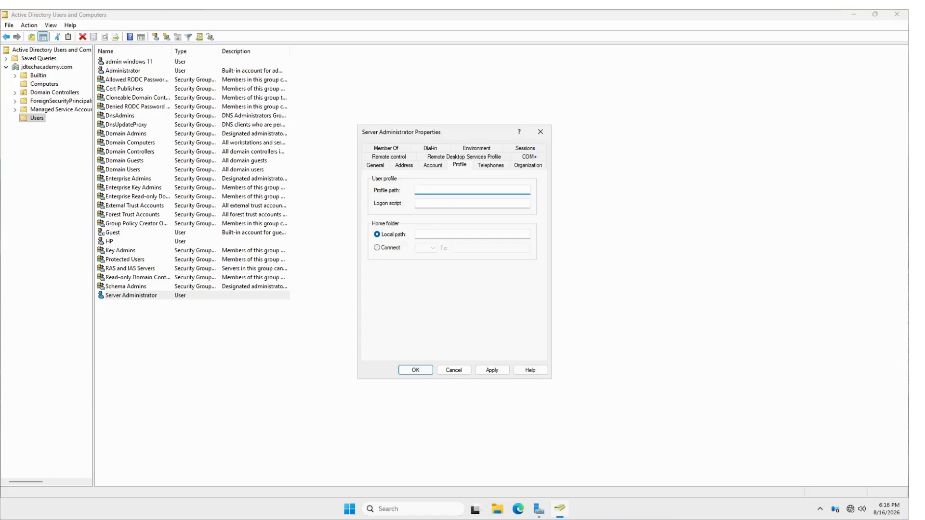
left_click(432, 235)
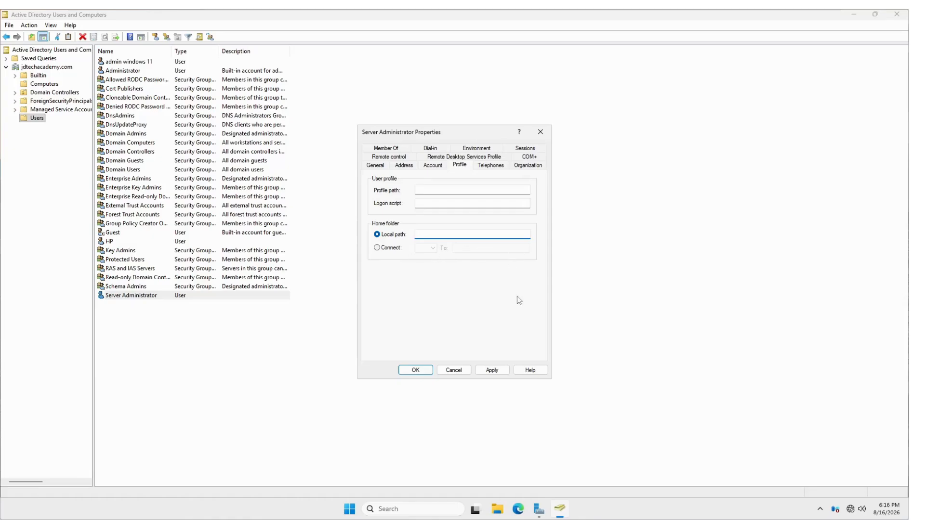
left_click(493, 167)
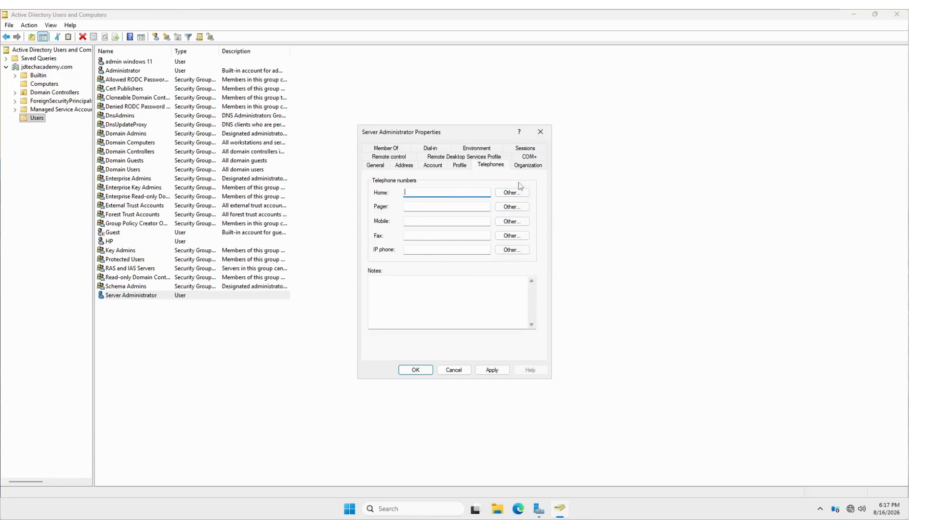
- On the Organization page, enter 'System Engineer' as Job Title, then clear it again
left_click(527, 165)
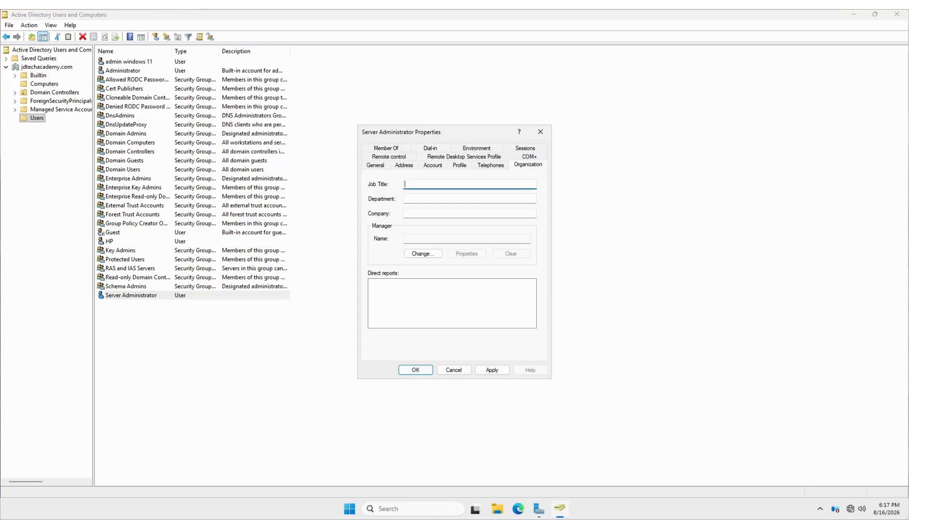
type("System Enginer")
key("BackSpace")
key("BackSpace")
type("eer")
key("ctrl+a")
key("BackSpace")
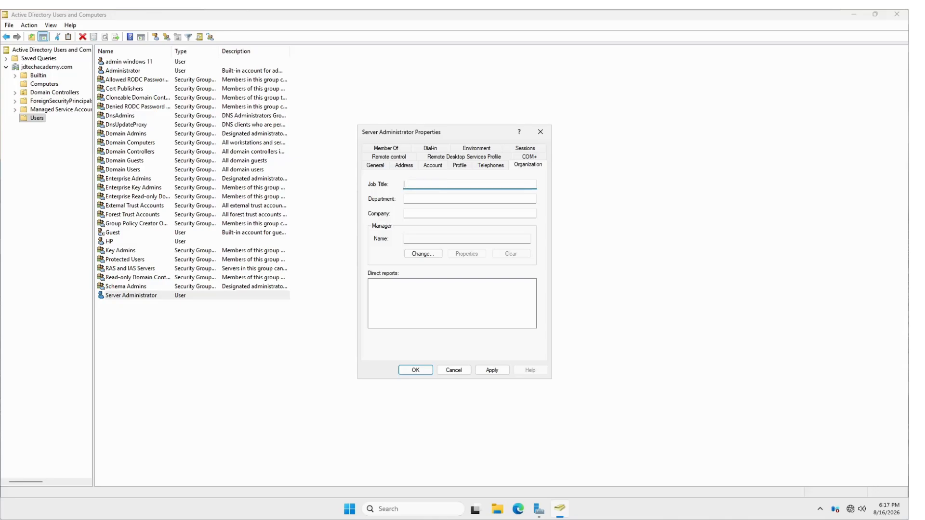
- Try Department values 'admi' and 'marketin', leaving the Department field blank
key("Tab")
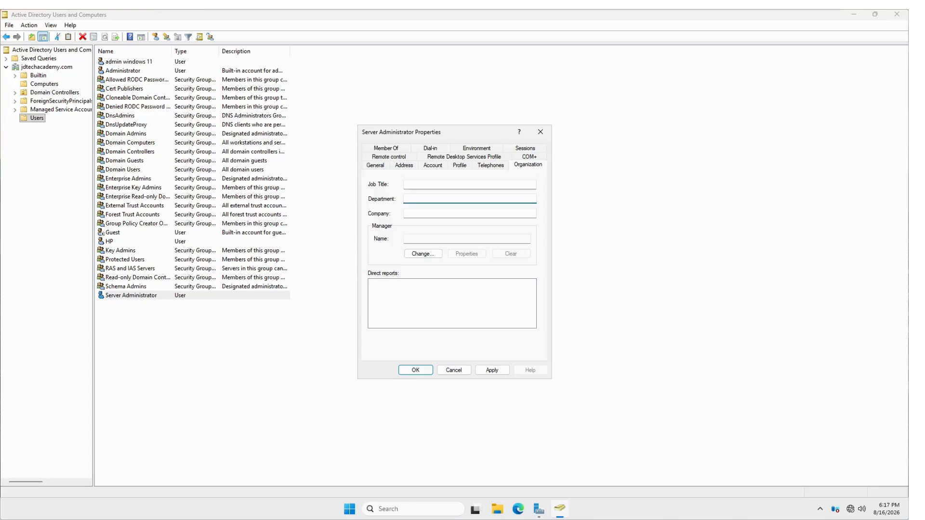
type("admi")
key("BackSpace")
key("BackSpace")
key("BackSpace")
key("BackSpace")
type("marketin")
key("BackSpace")
key("BackSpace")
key("BackSpace")
key("BackSpace")
key("BackSpace")
key("BackSpace")
key("BackSpace")
key("BackSpace")
- Choose 'admin windows 11' as the user's manager through Change... and apply the change
left_click(409, 239)
left_click(432, 253)
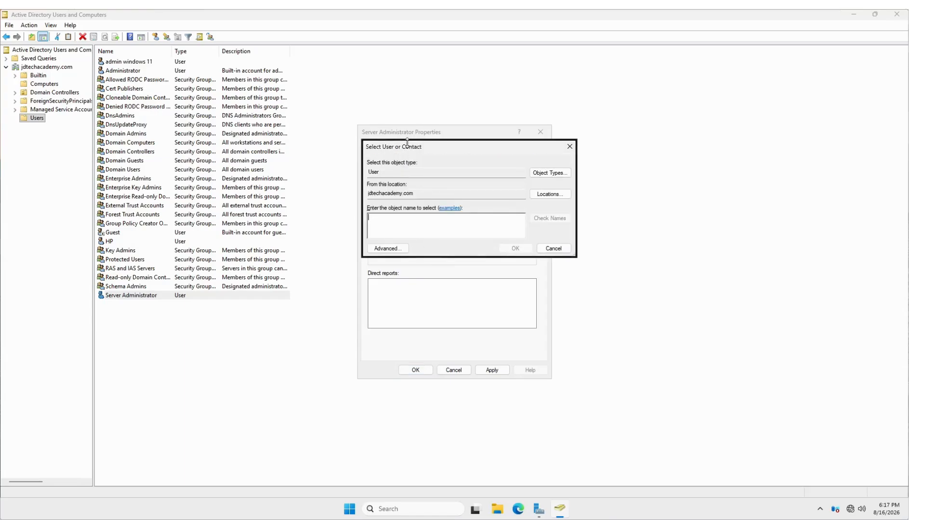
left_click_drag(407, 142, 646, 101)
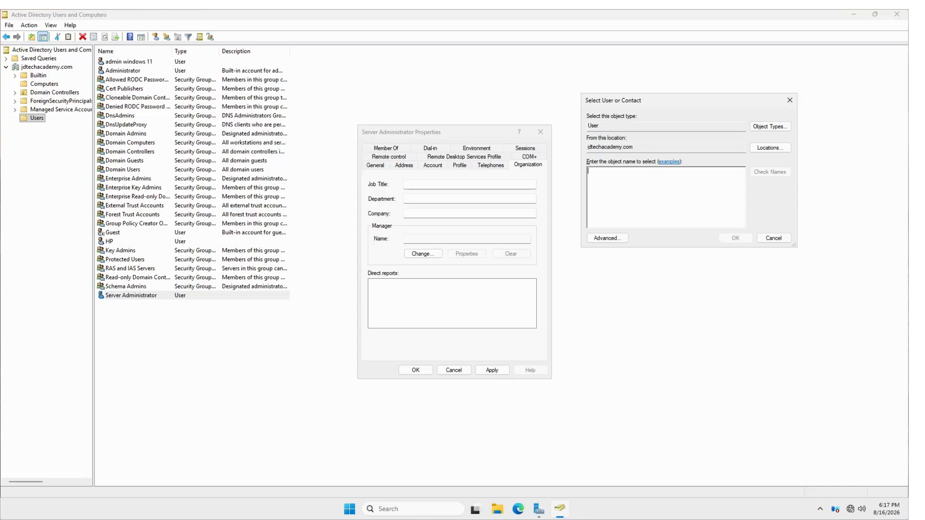
type("admin windows 11")
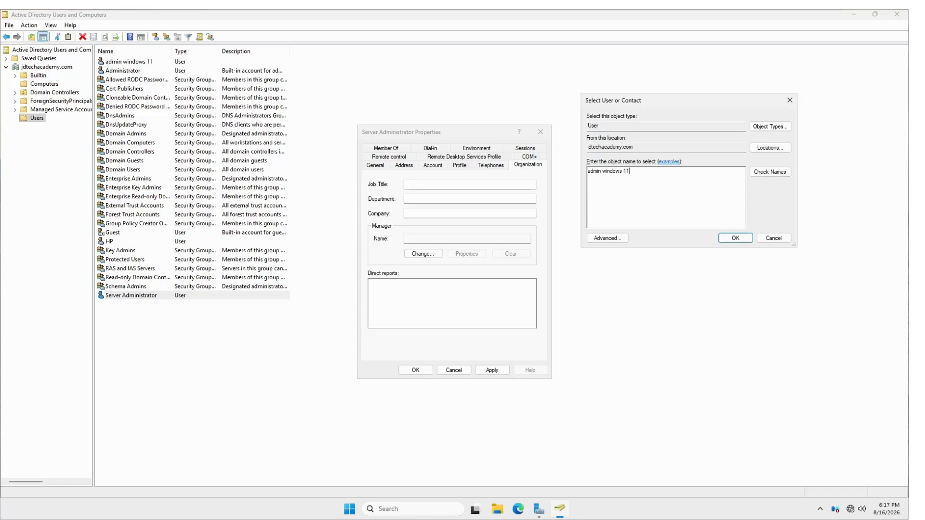
key("Return")
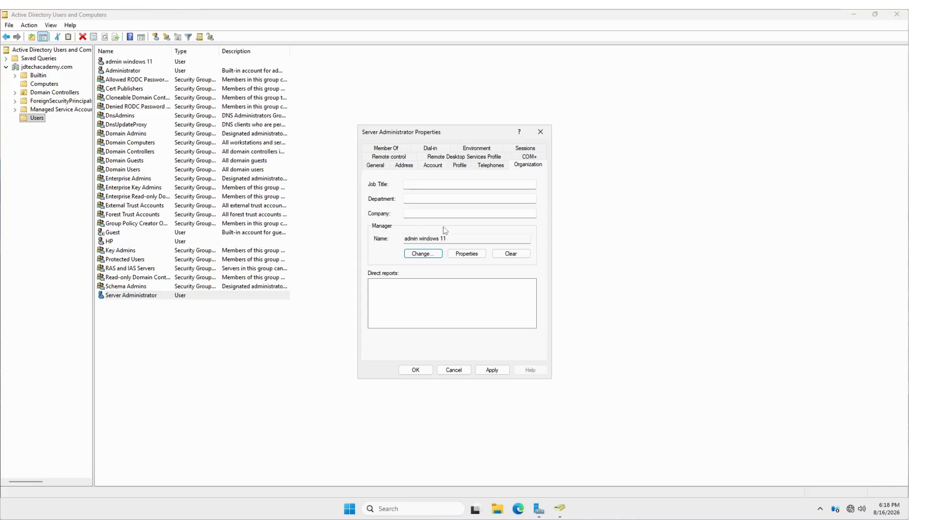
left_click(487, 372)
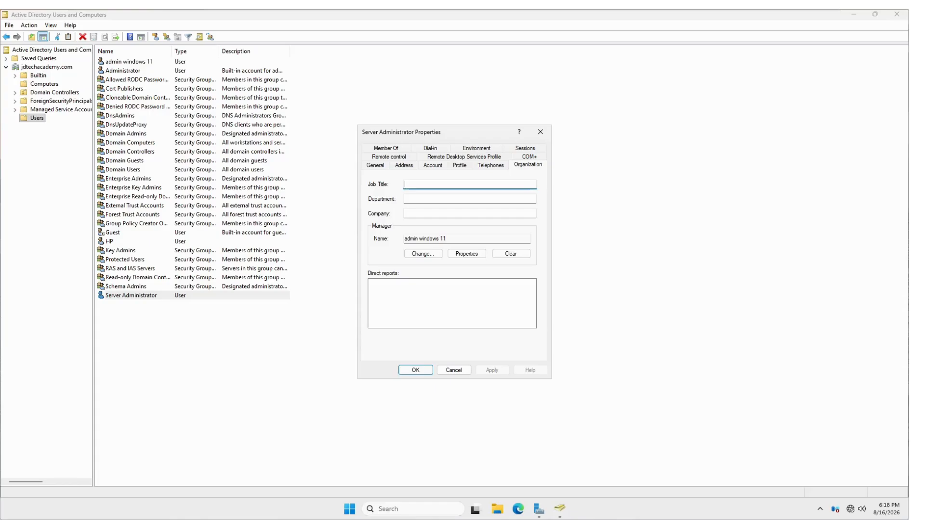
- On the Member Of page, add the user to the 'administrators' group
left_click(386, 151)
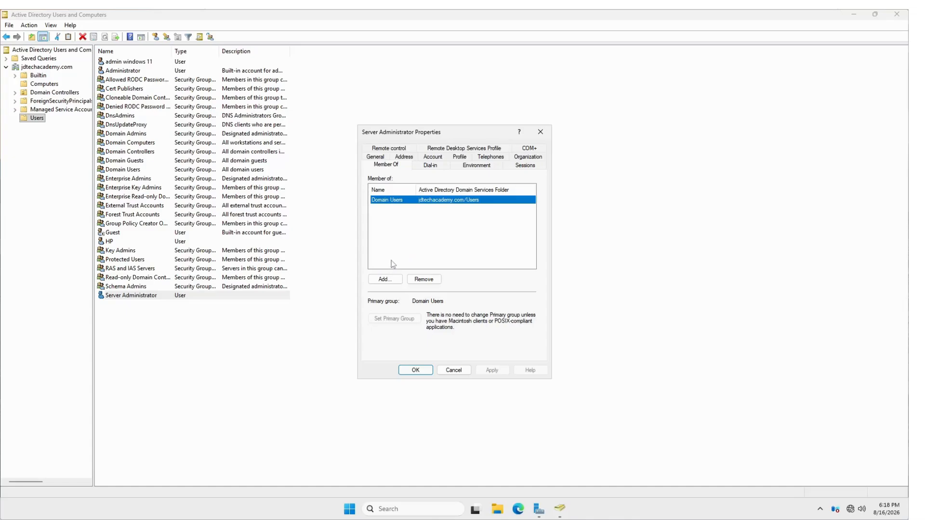
left_click(394, 279)
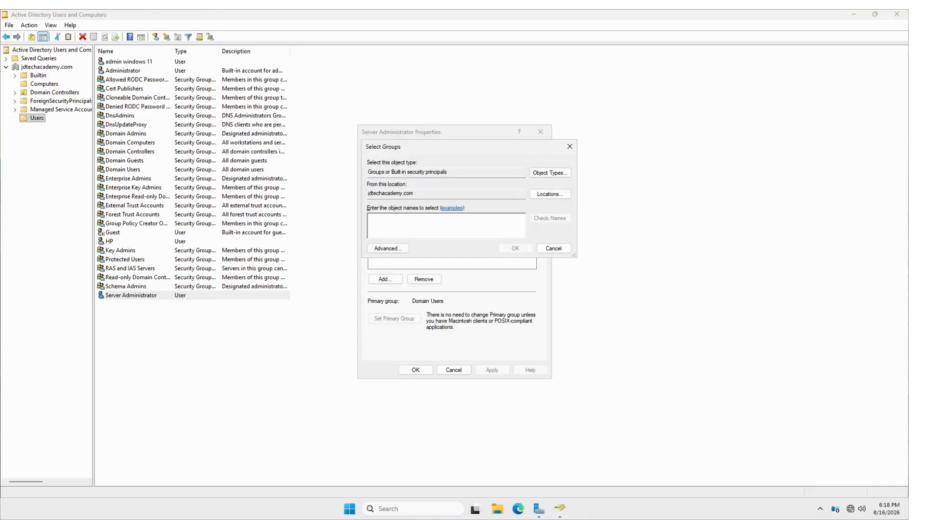
type("administ")
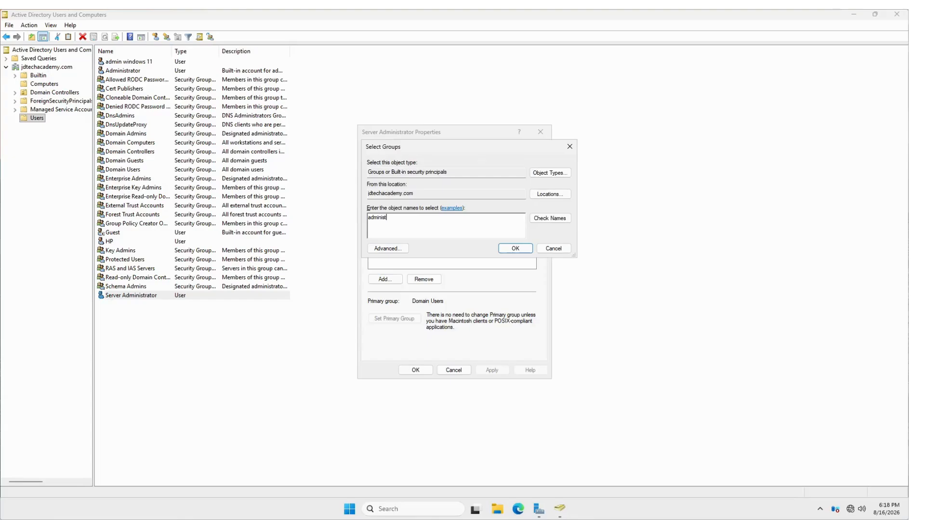
type("rators")
key("Return")
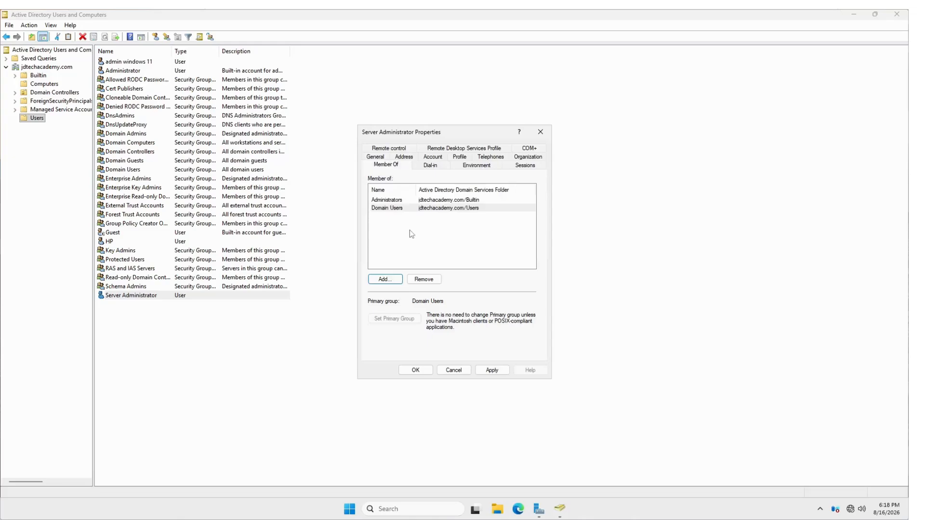
- Remove the Administrators membership from the Member Of list and confirm with Yes
left_click(390, 200)
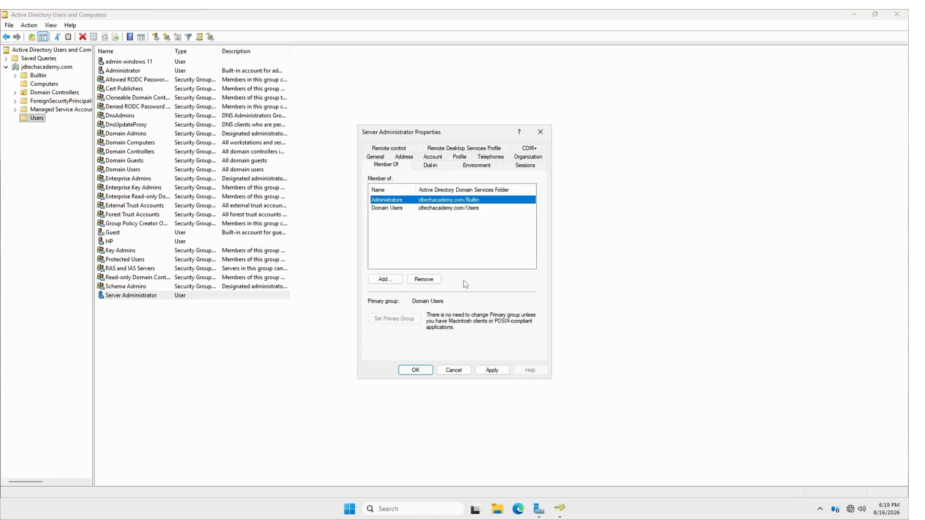
left_click(432, 281)
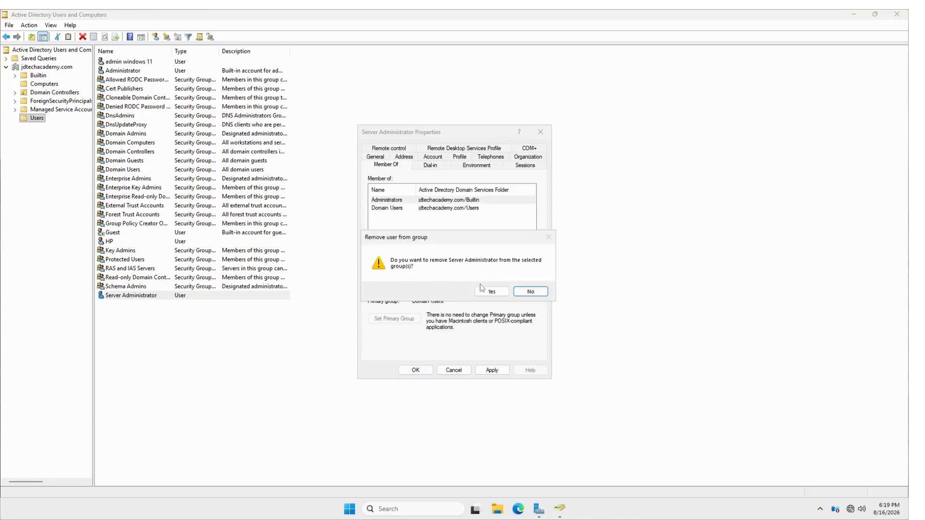
left_click(489, 293)
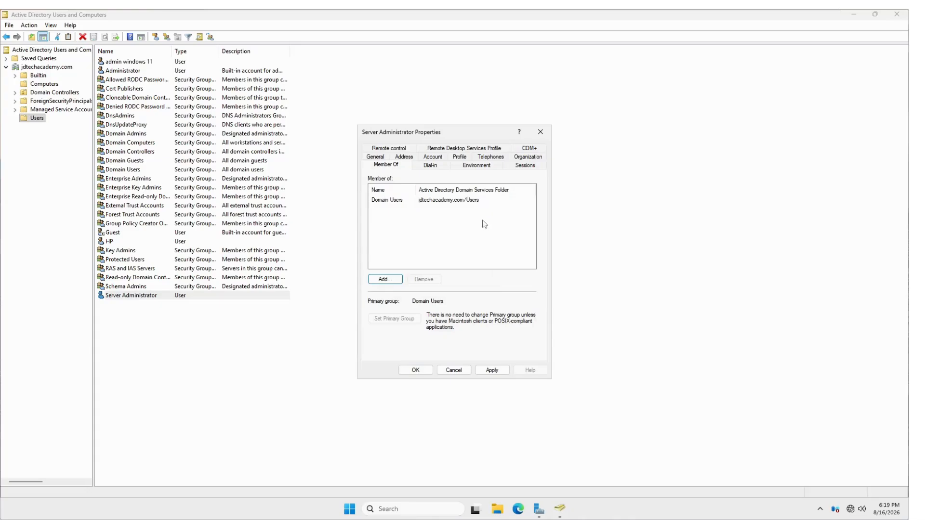
- Look through the Environment, Dial-in and Sessions pages, then cancel the properties dialog
left_click(476, 165)
left_click(428, 166)
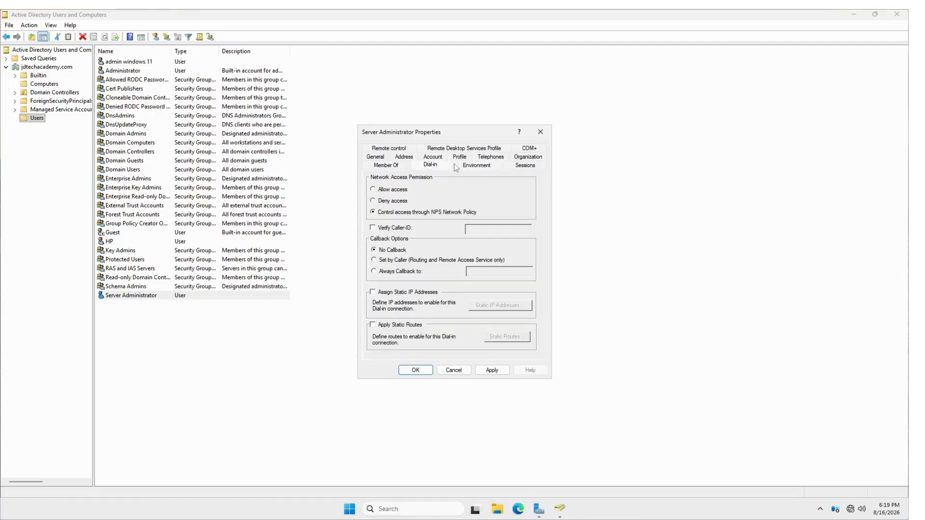
left_click(533, 166)
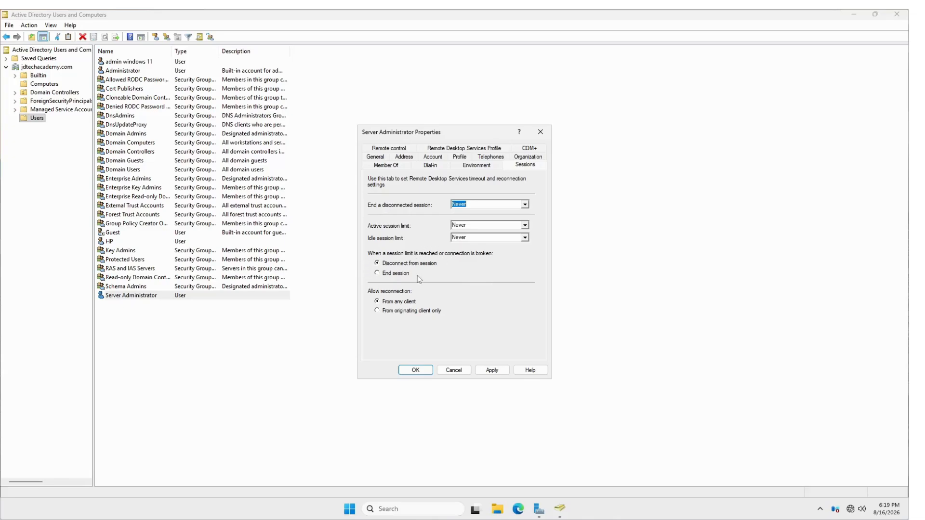
left_click(459, 373)
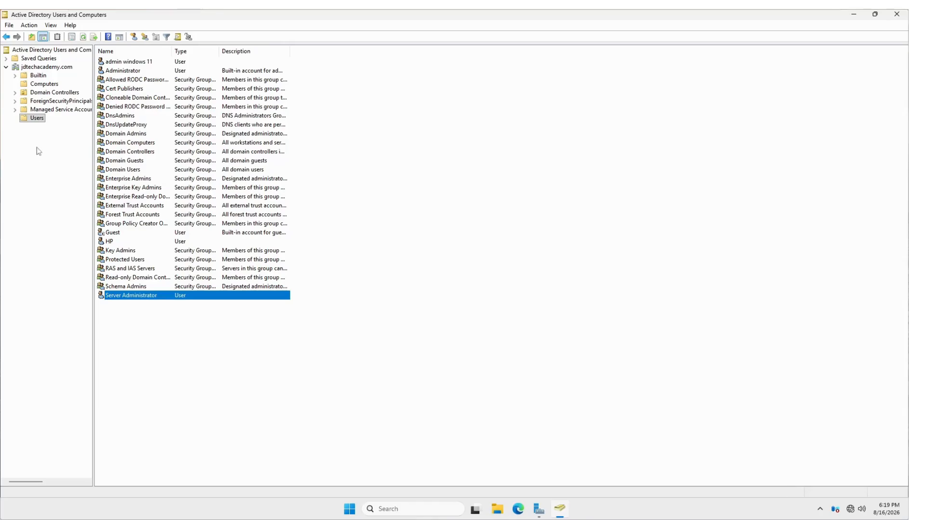
left_click(37, 119)
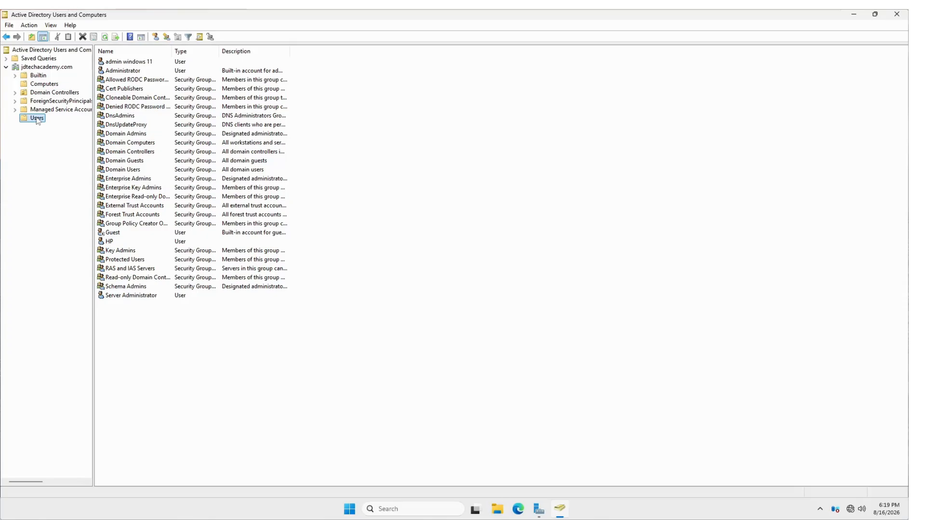
left_click(131, 297)
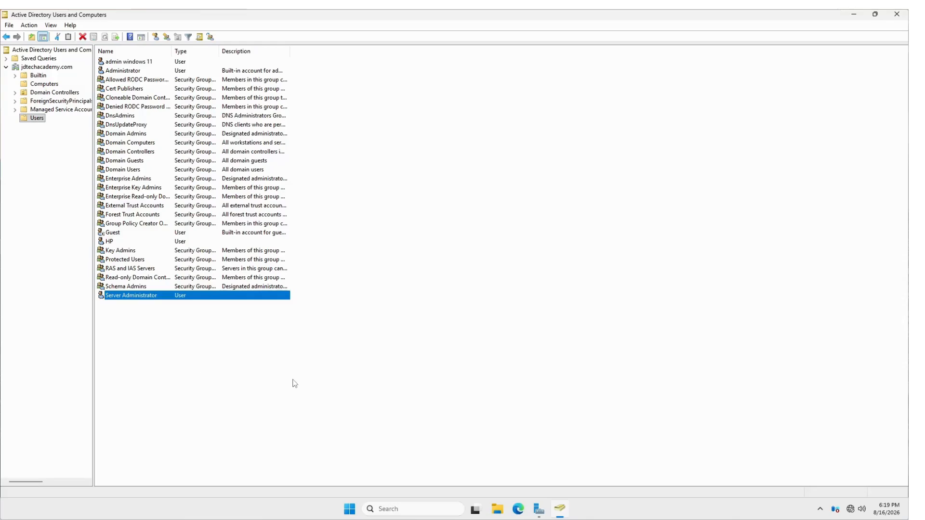
left_click(308, 365)
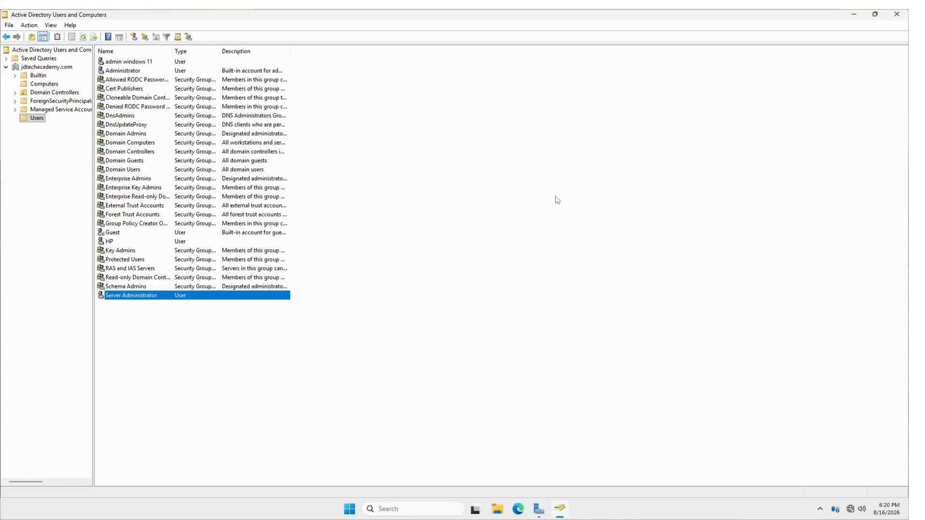
mouse_move(526, 12)
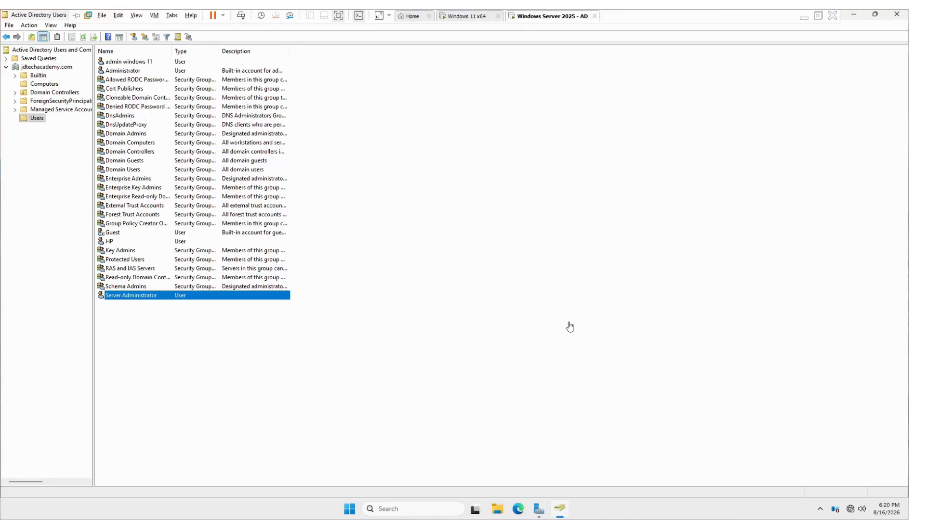